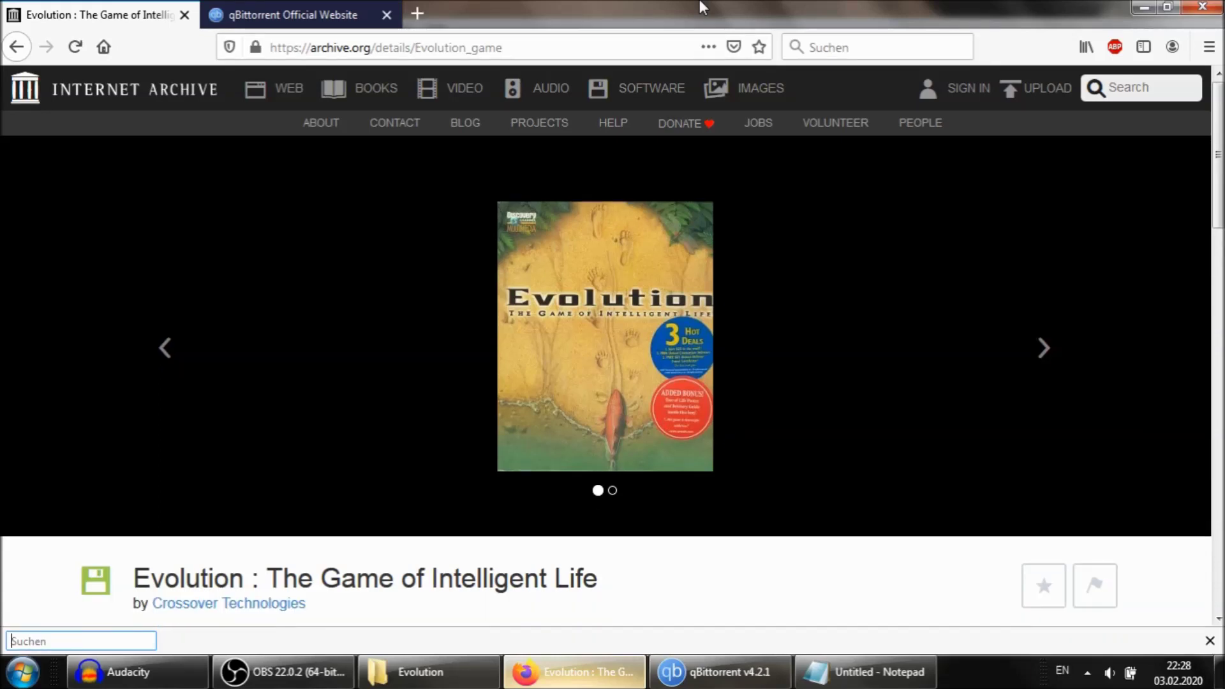
Step: Dismiss Firefox's find bar on the archive.org Evolution game page
key(Escape)
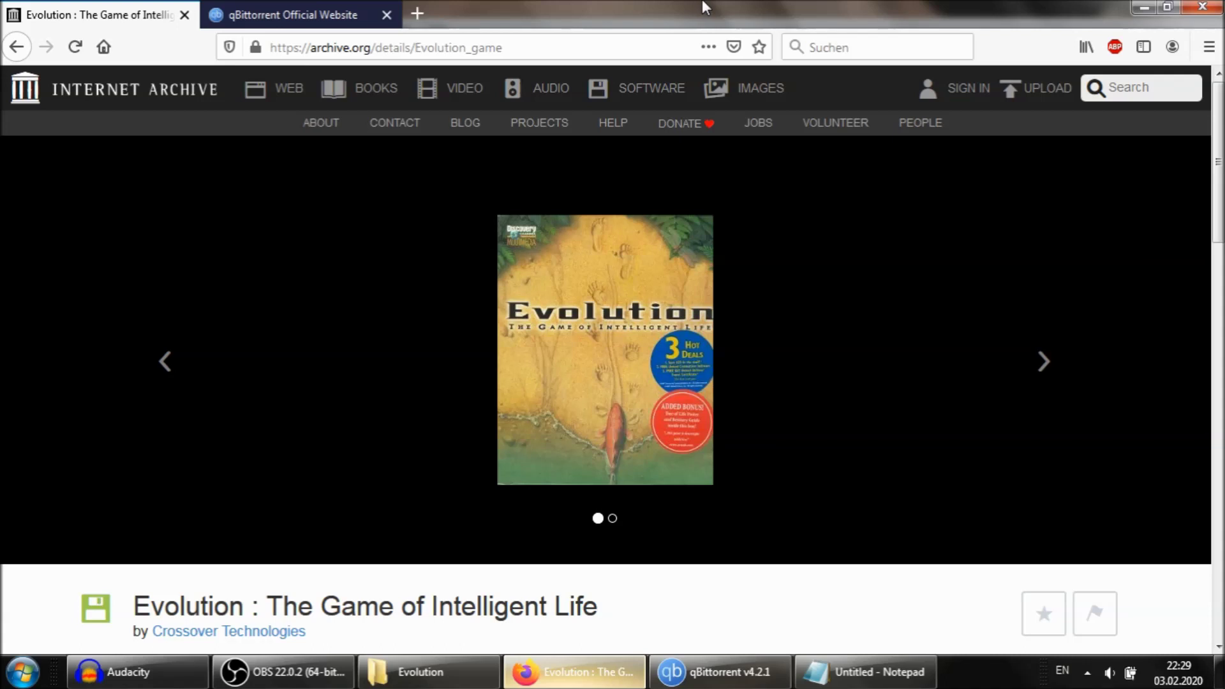
Step: Rerun the archive.org search, open the first Evolution result, and scroll to DOWNLOAD OPTIONS
click(532, 255)
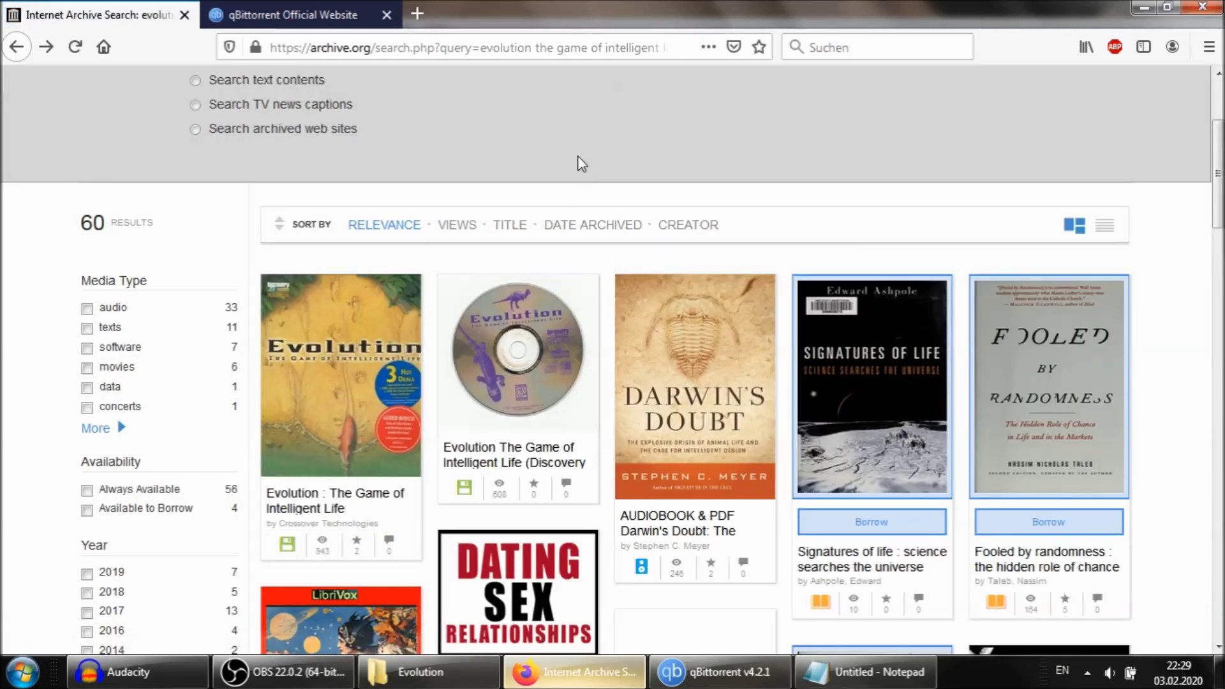
key(alt+Left)
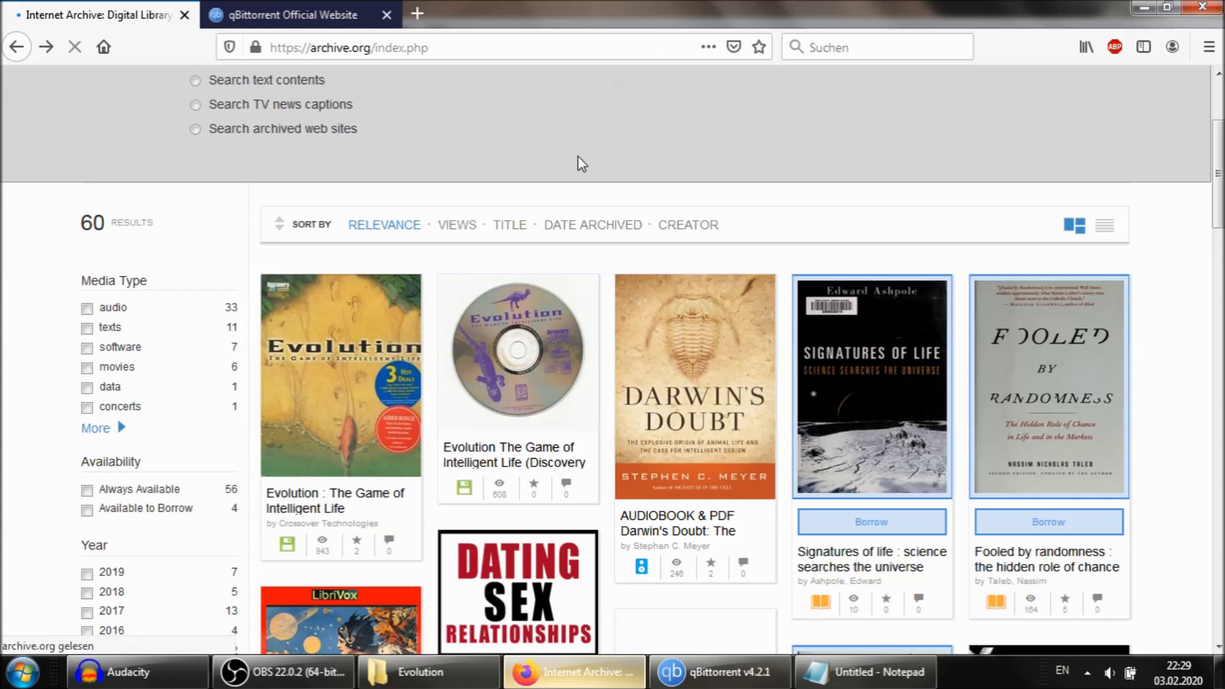
key(alt+Left)
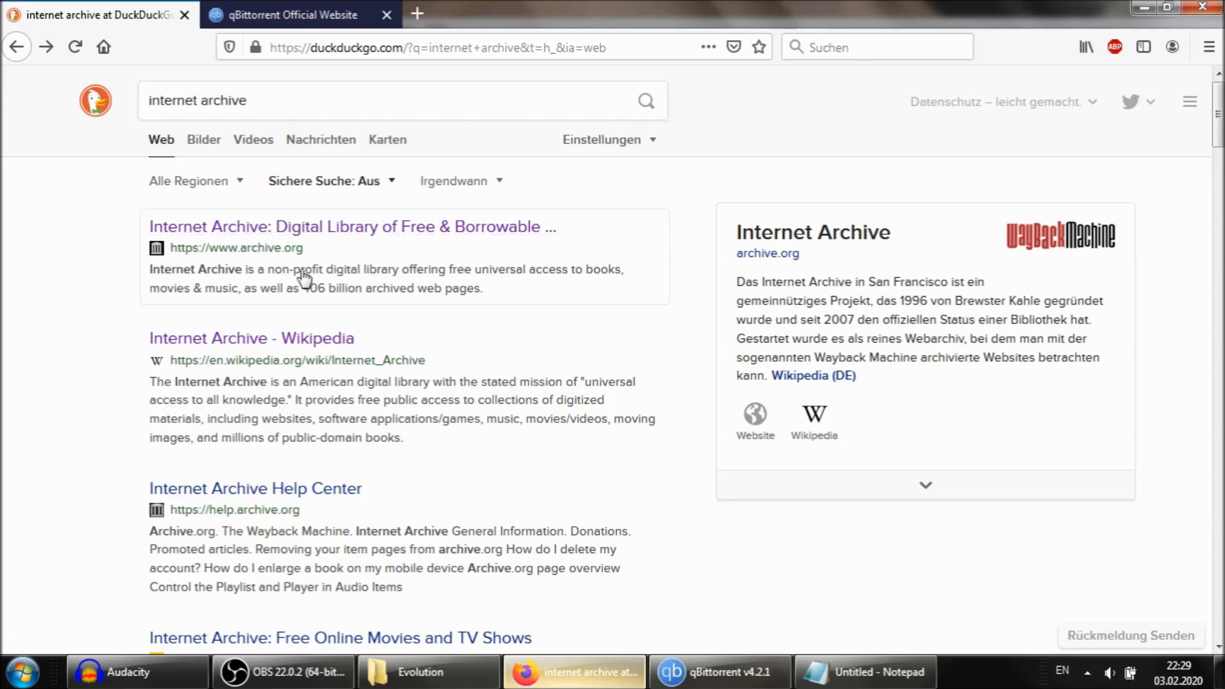
key(alt+Right)
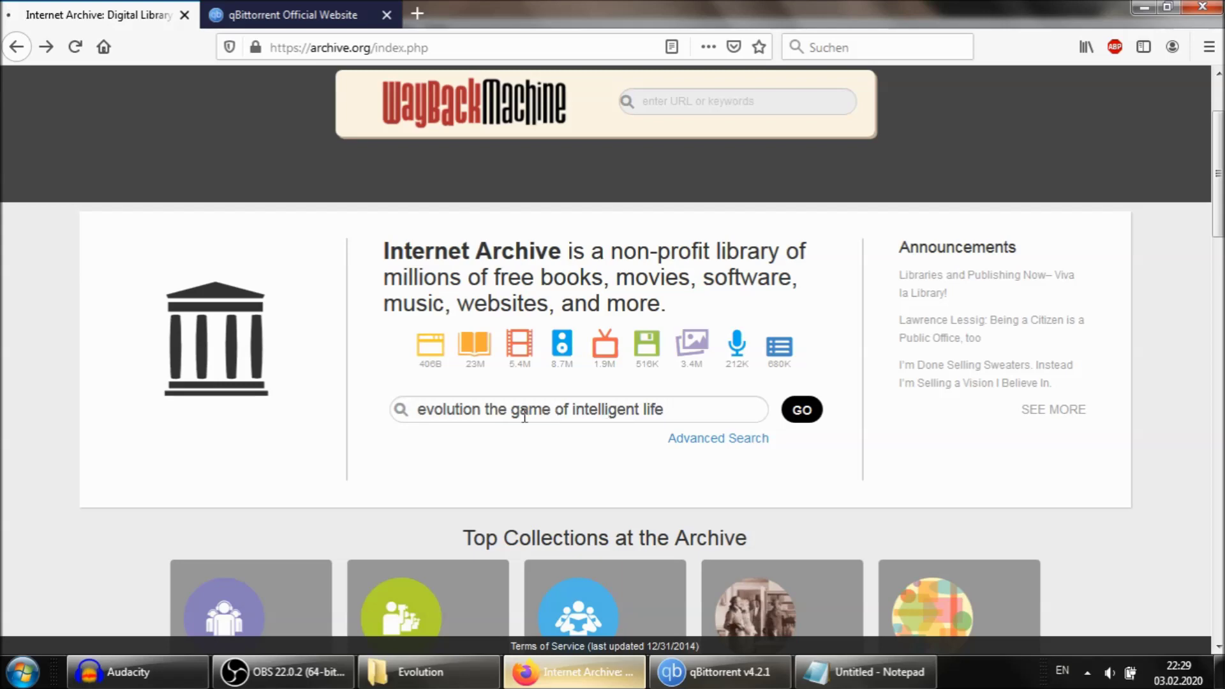
key(Return)
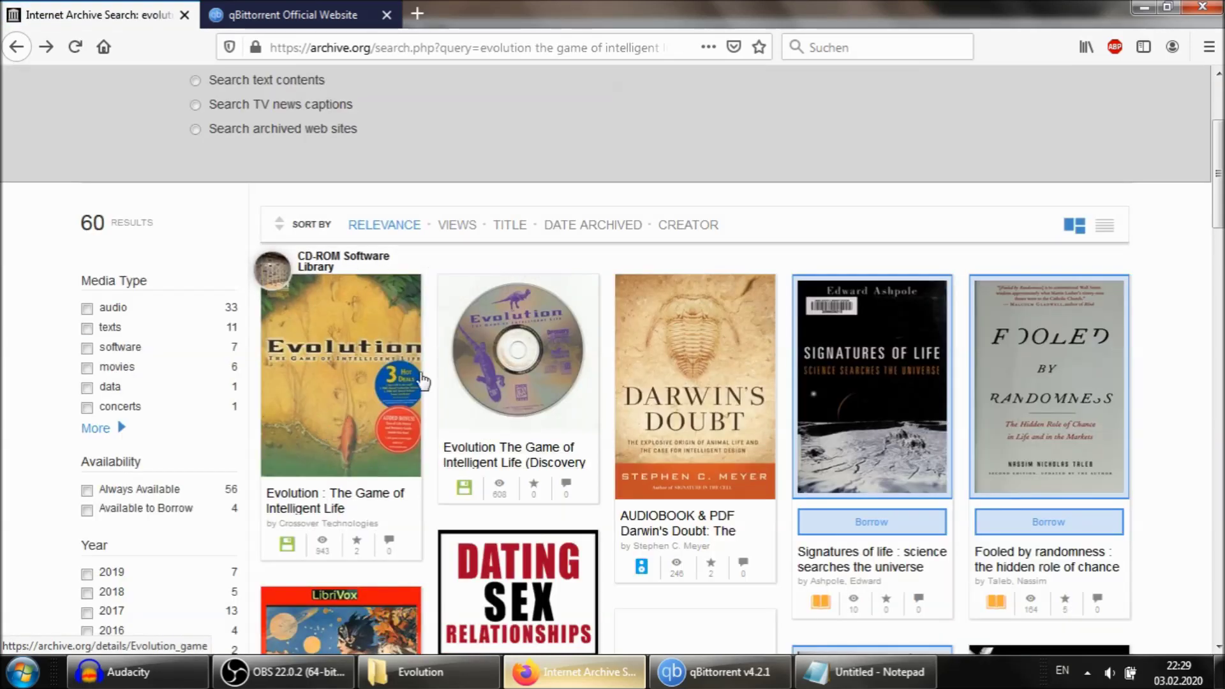
click(327, 383)
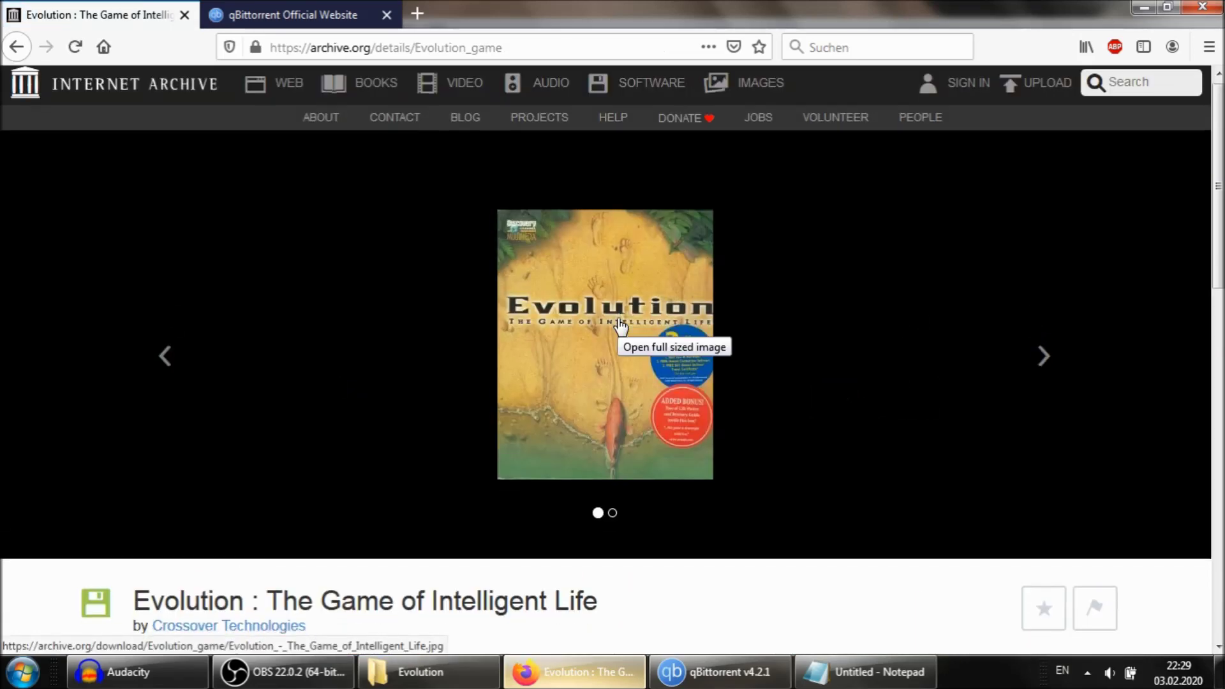
scroll(619, 325, down, 10)
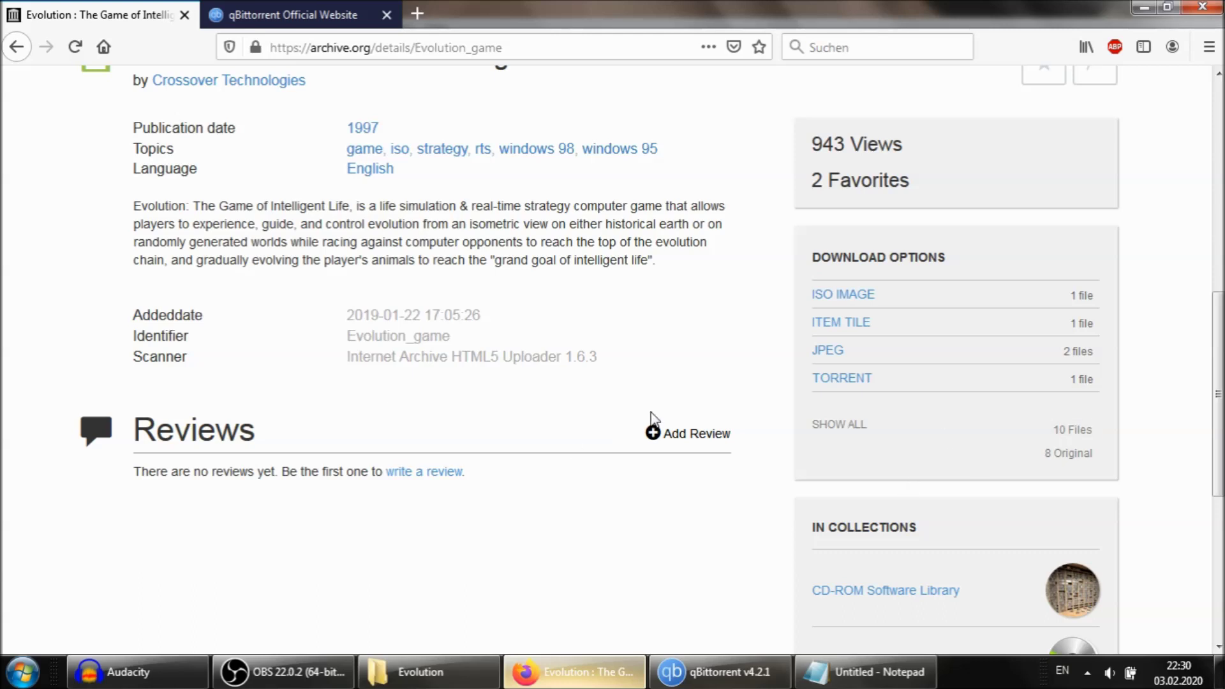
Step: Select Evolution_game_archive in the Downloads Evolution folder, briefly checking the qBittorrent browser tab
click(421, 670)
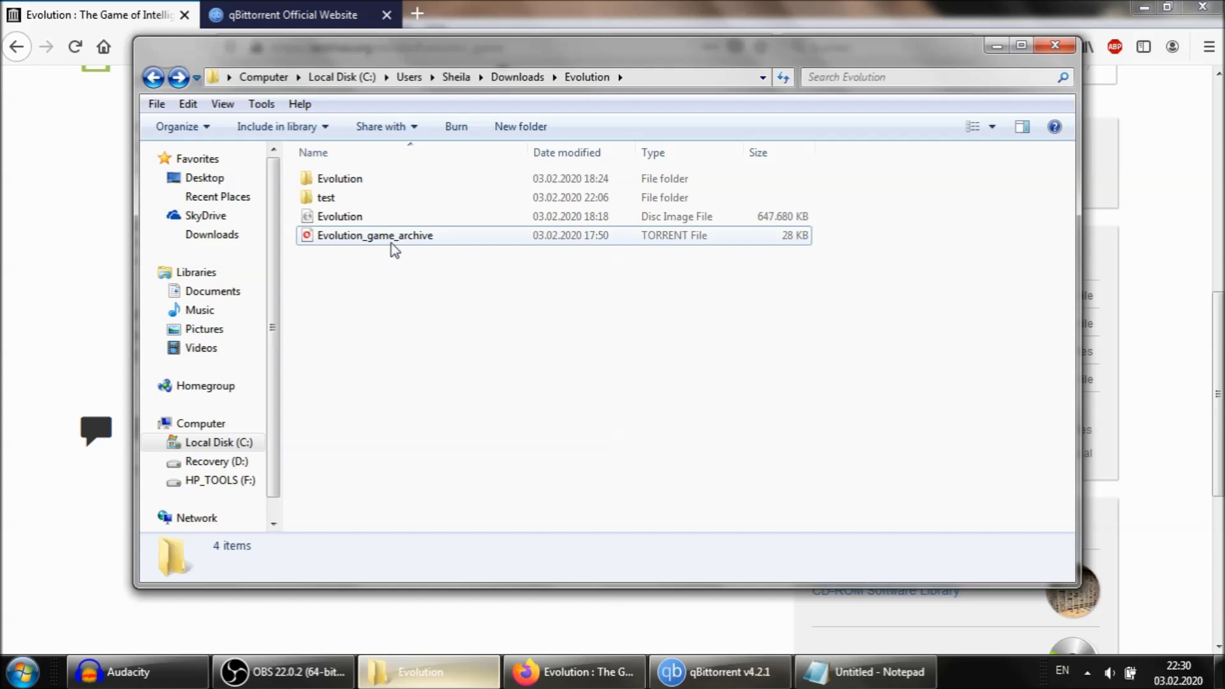
click(374, 243)
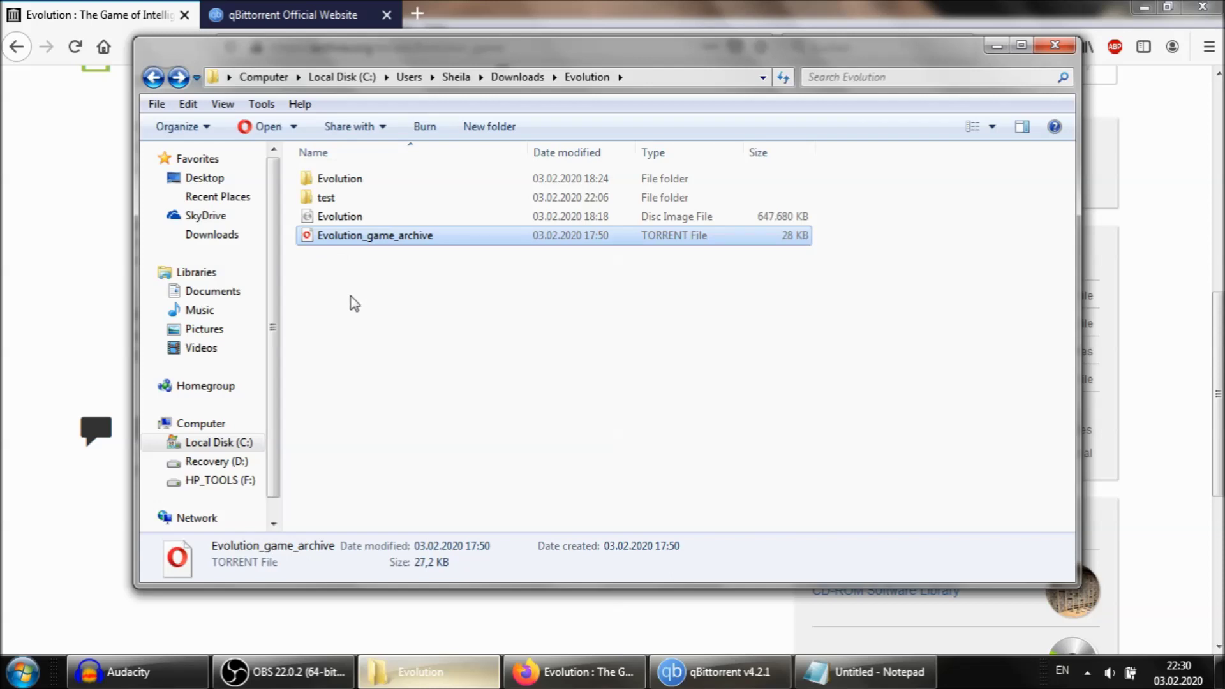
click(292, 15)
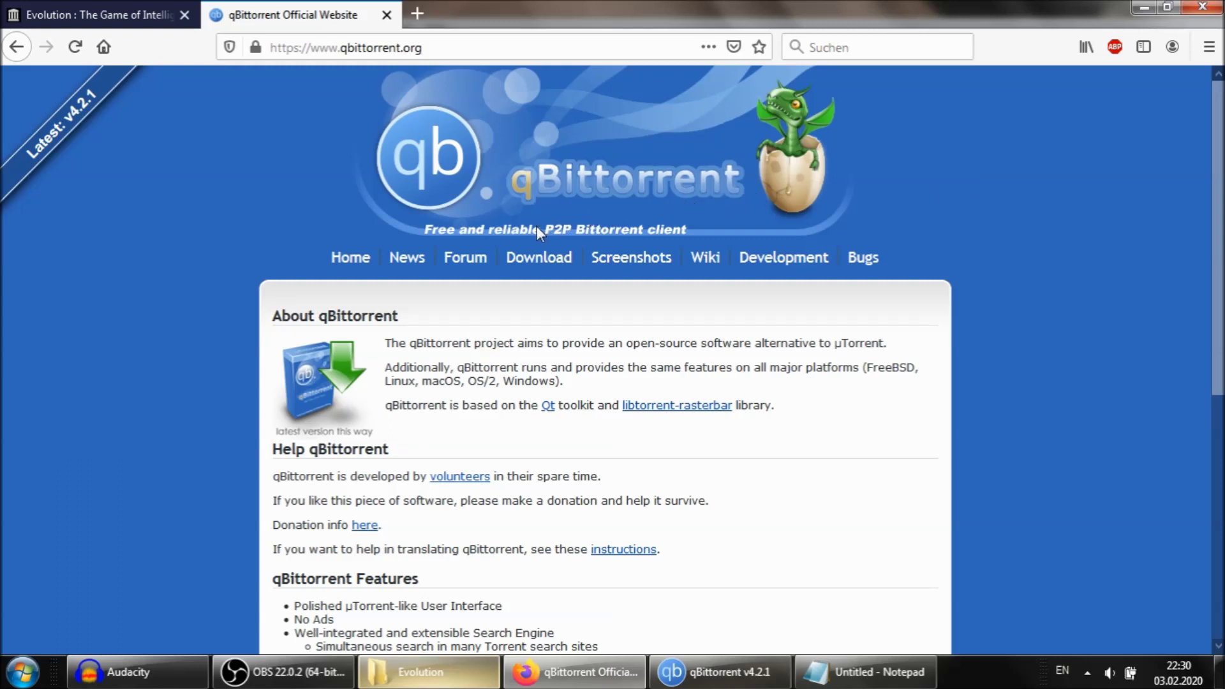
click(454, 666)
Step: Open the Evolution_game_archive torrent with qBittorrent - A Bittorrent Client
right_click(401, 238)
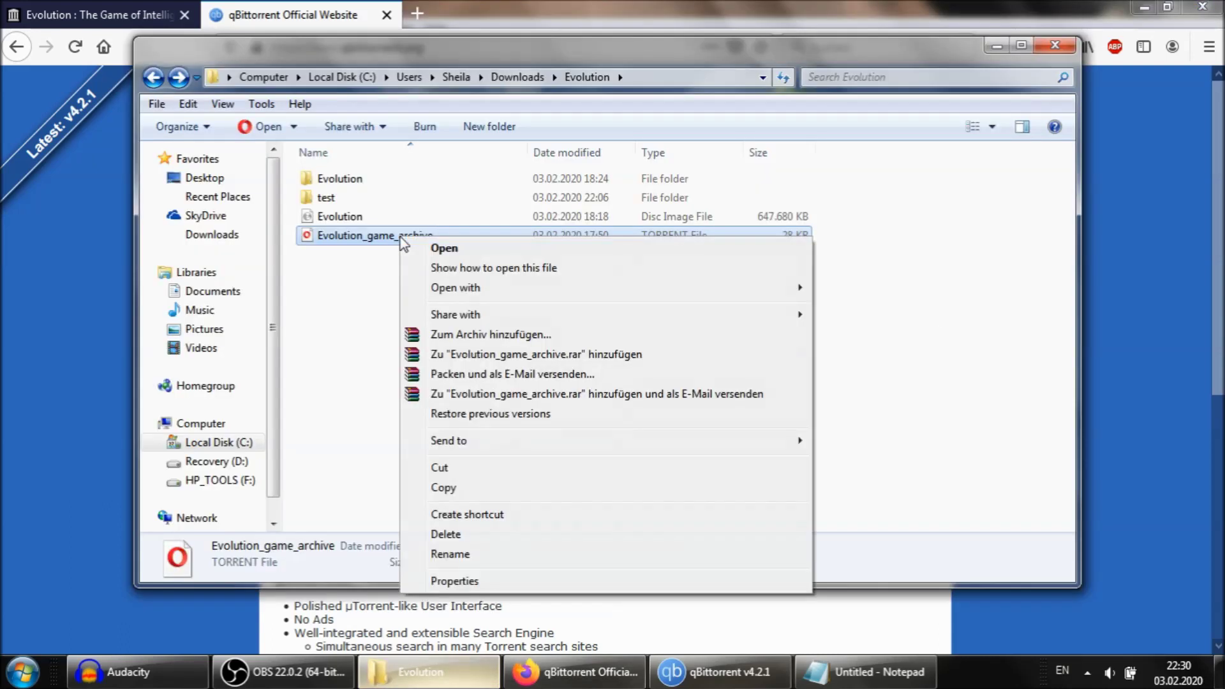
mouse_move(504, 280)
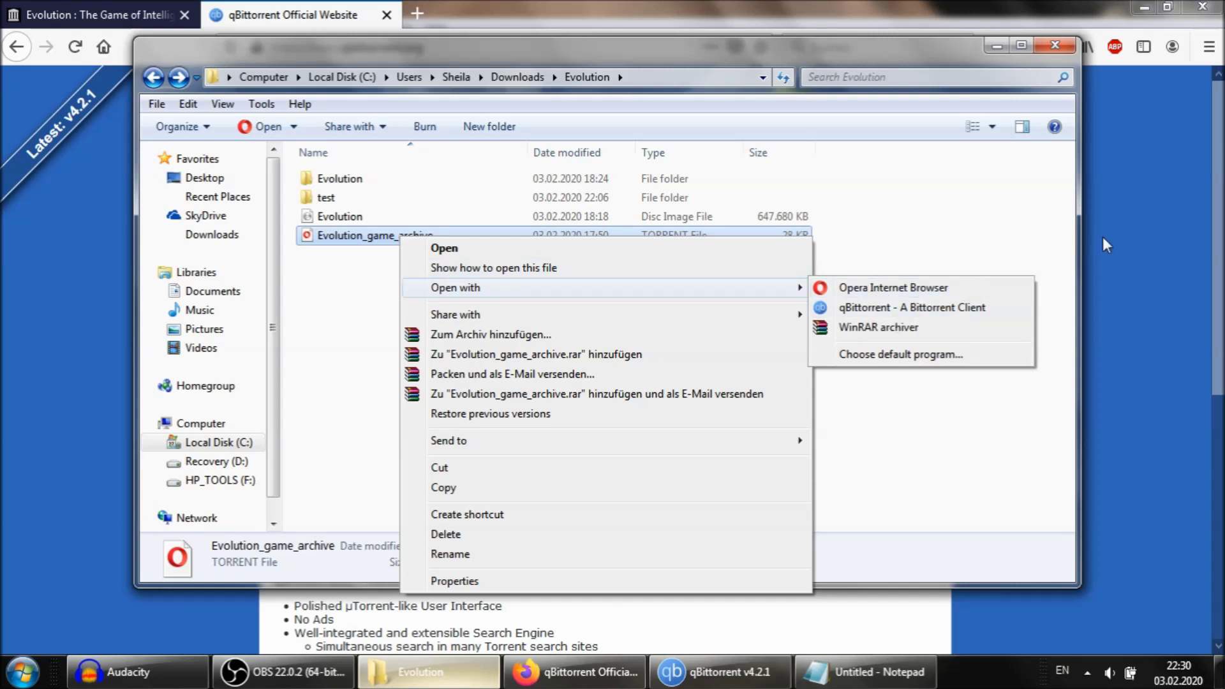
click(893, 308)
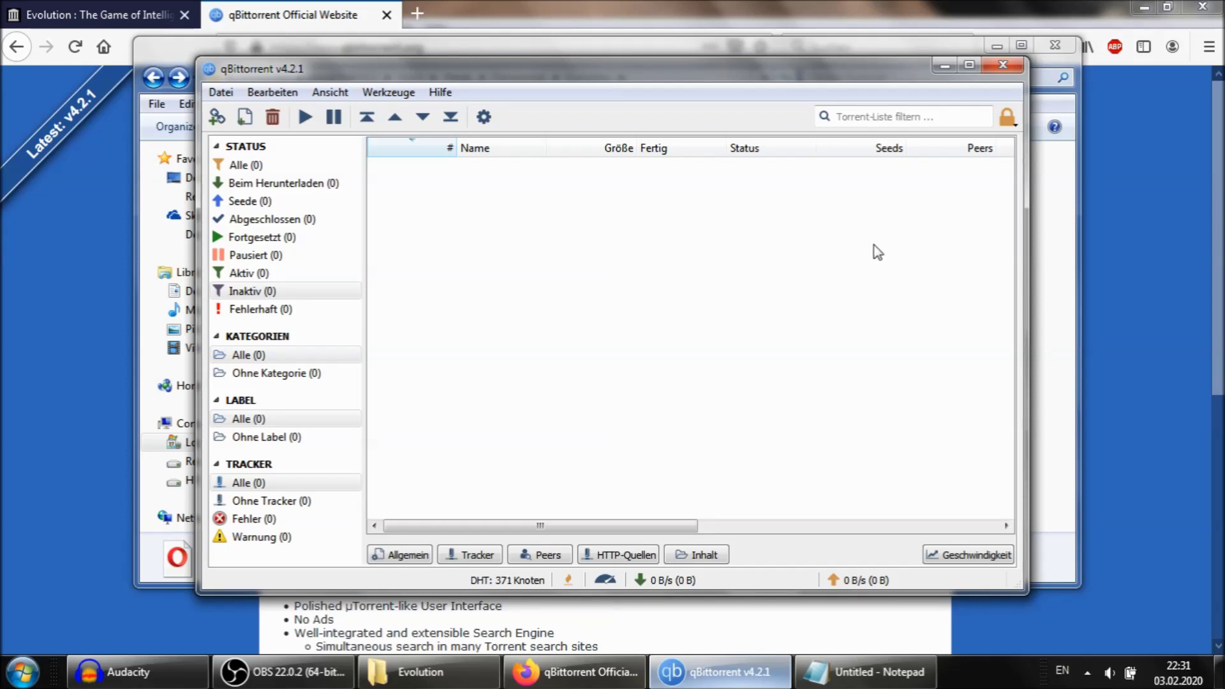
Step: Close qBittorrent and check the Evolution disc image's Properties to confirm its .iso type
click(1006, 70)
click(421, 220)
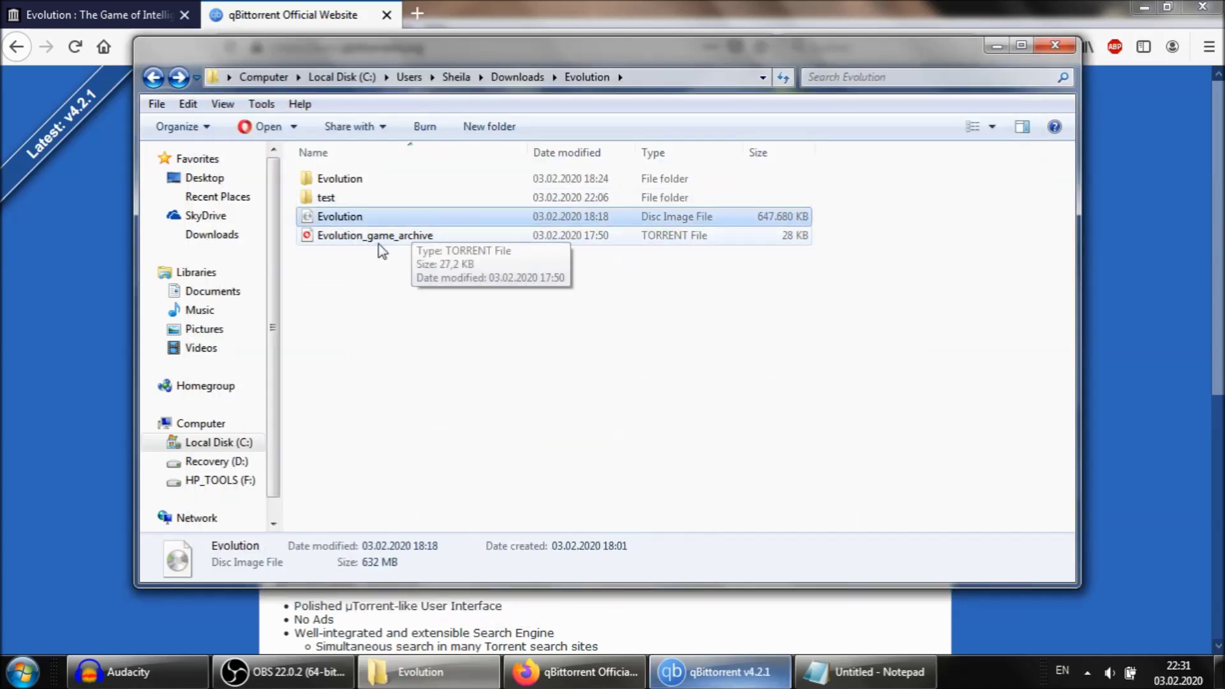
right_click(336, 219)
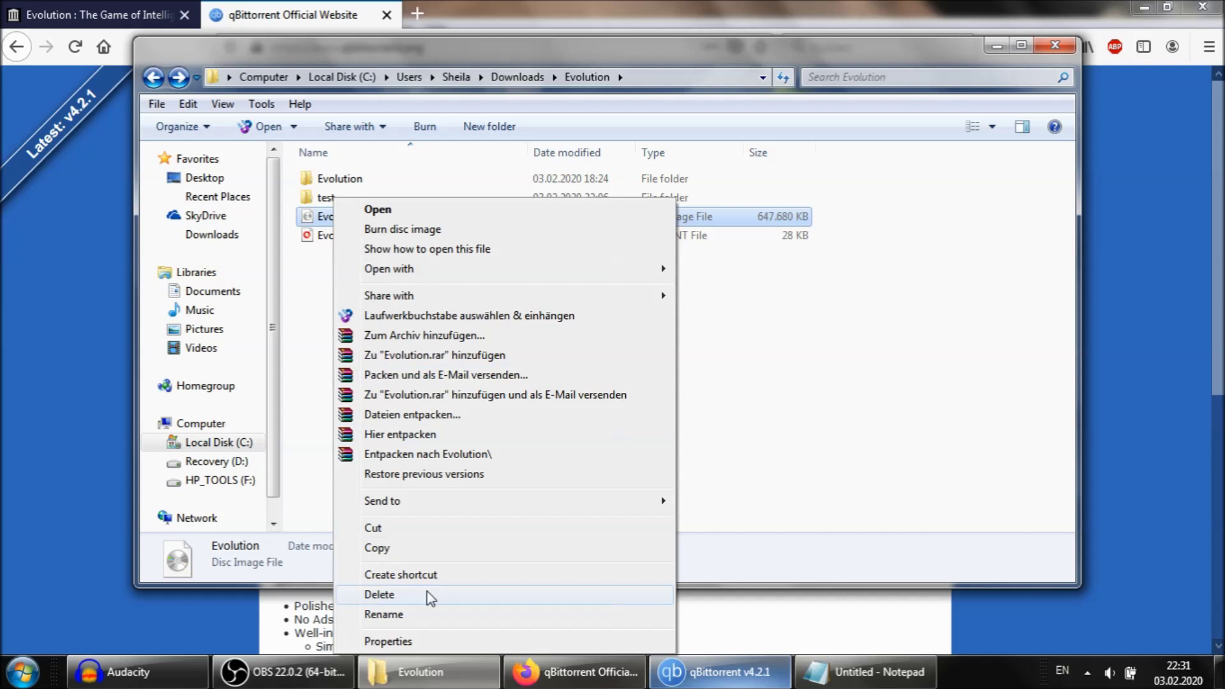
click(555, 641)
drag(512, 306, 494, 306)
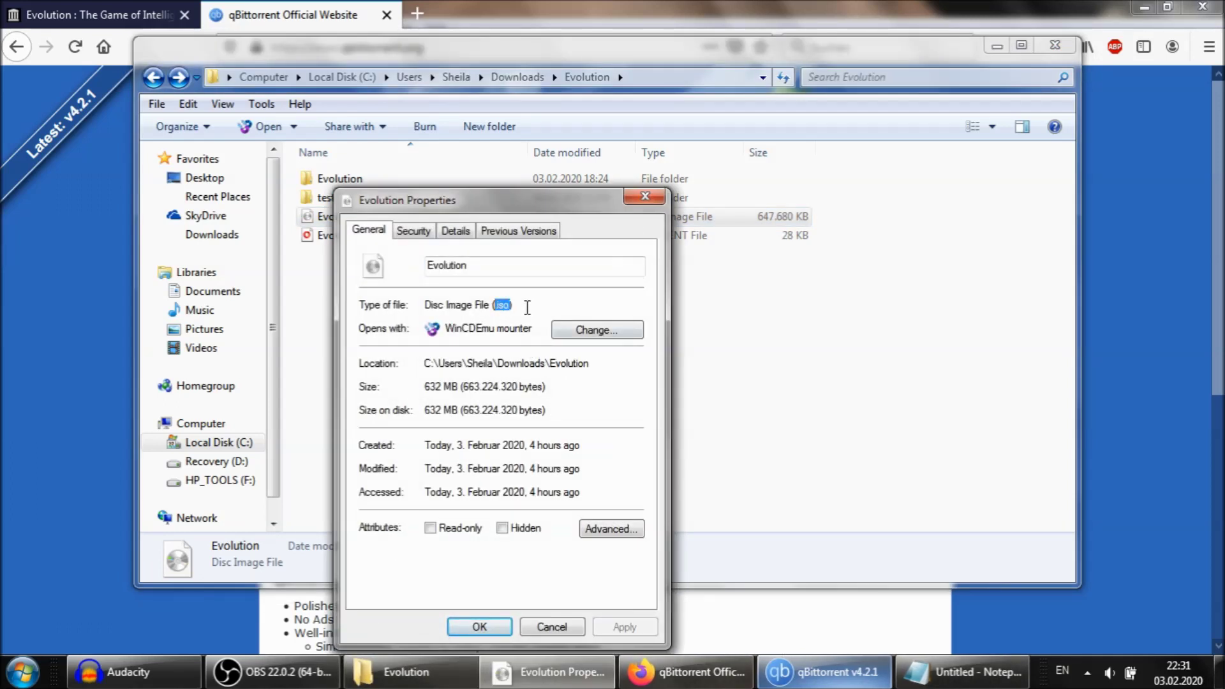
click(643, 197)
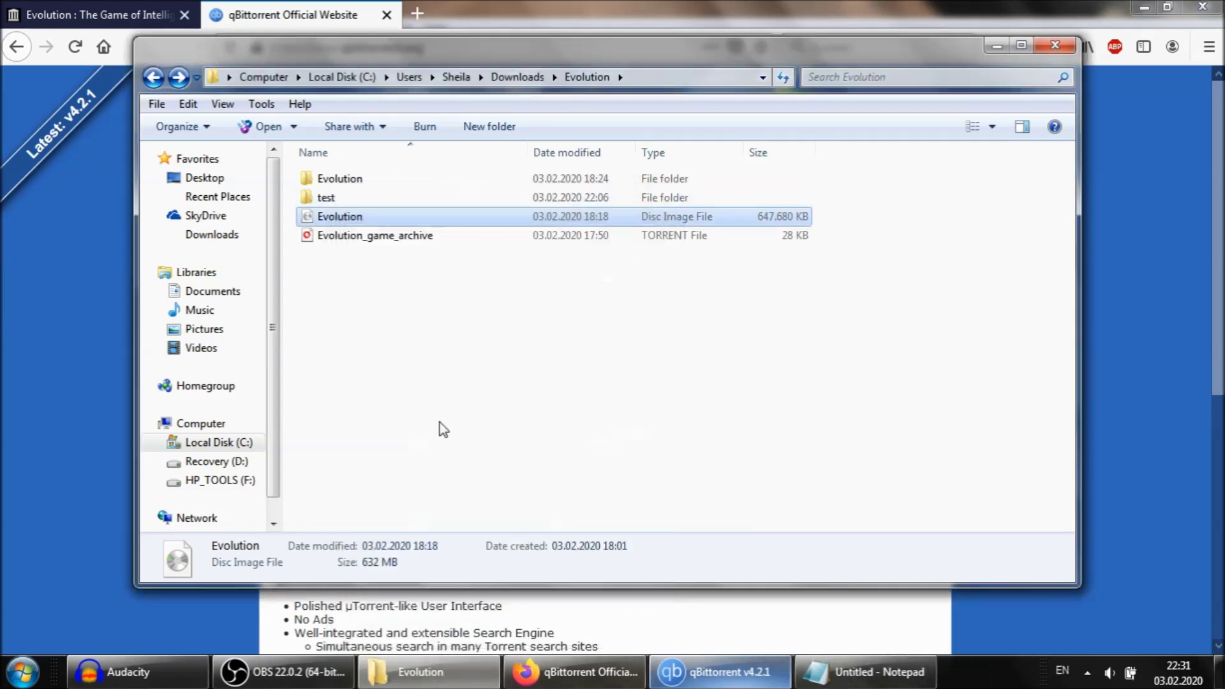
click(439, 355)
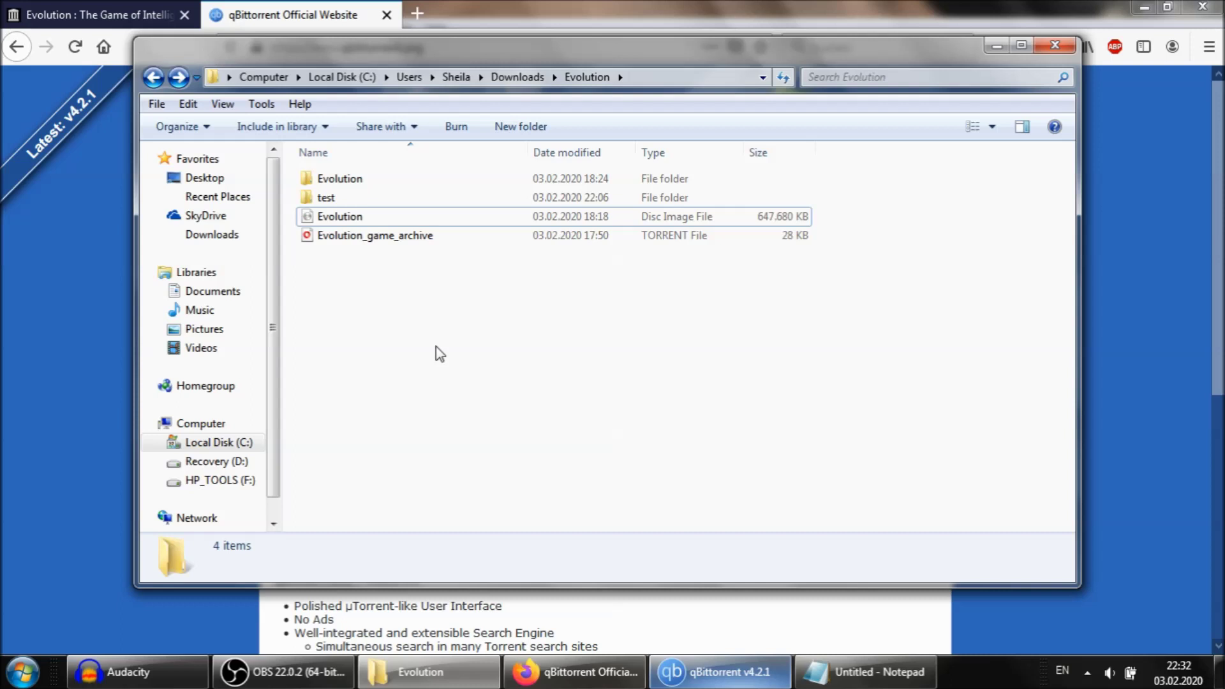
click(366, 219)
right_click(366, 218)
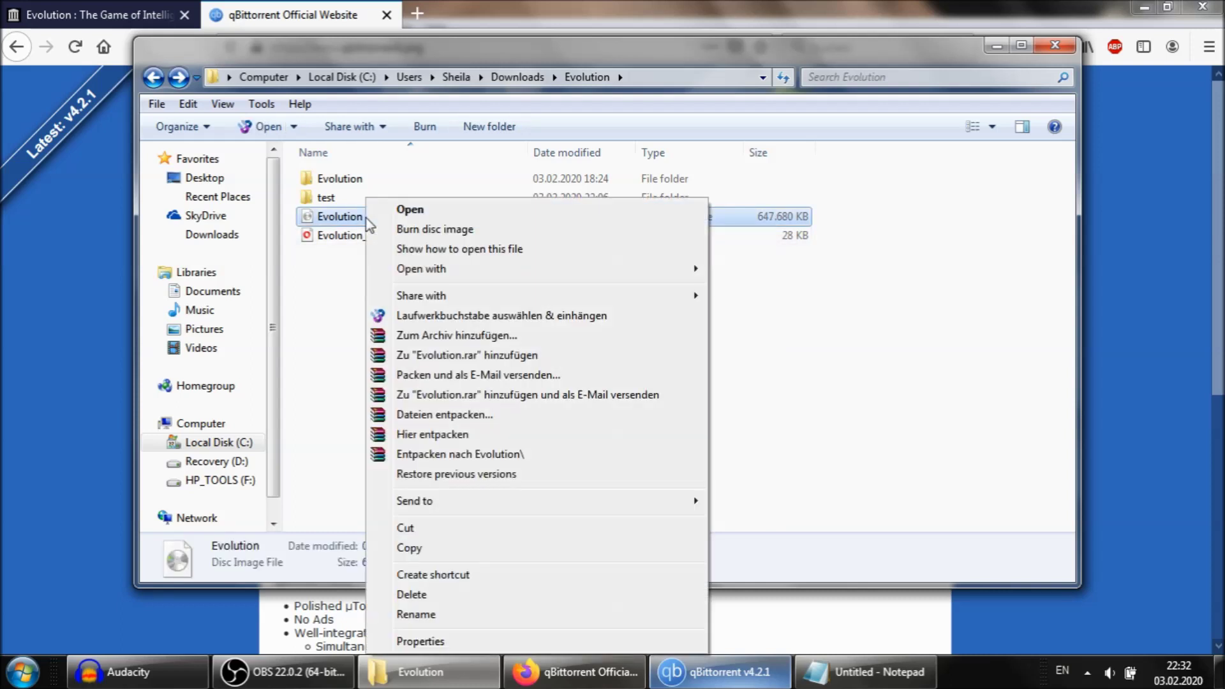
mouse_move(503, 271)
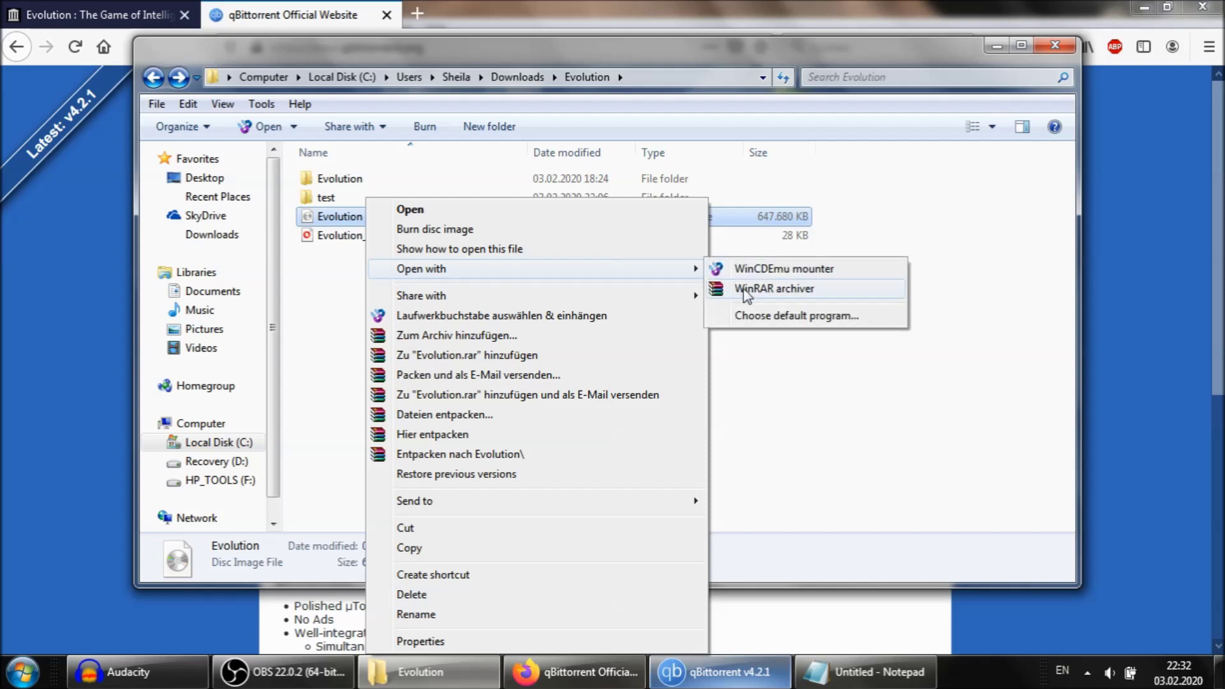
click(814, 293)
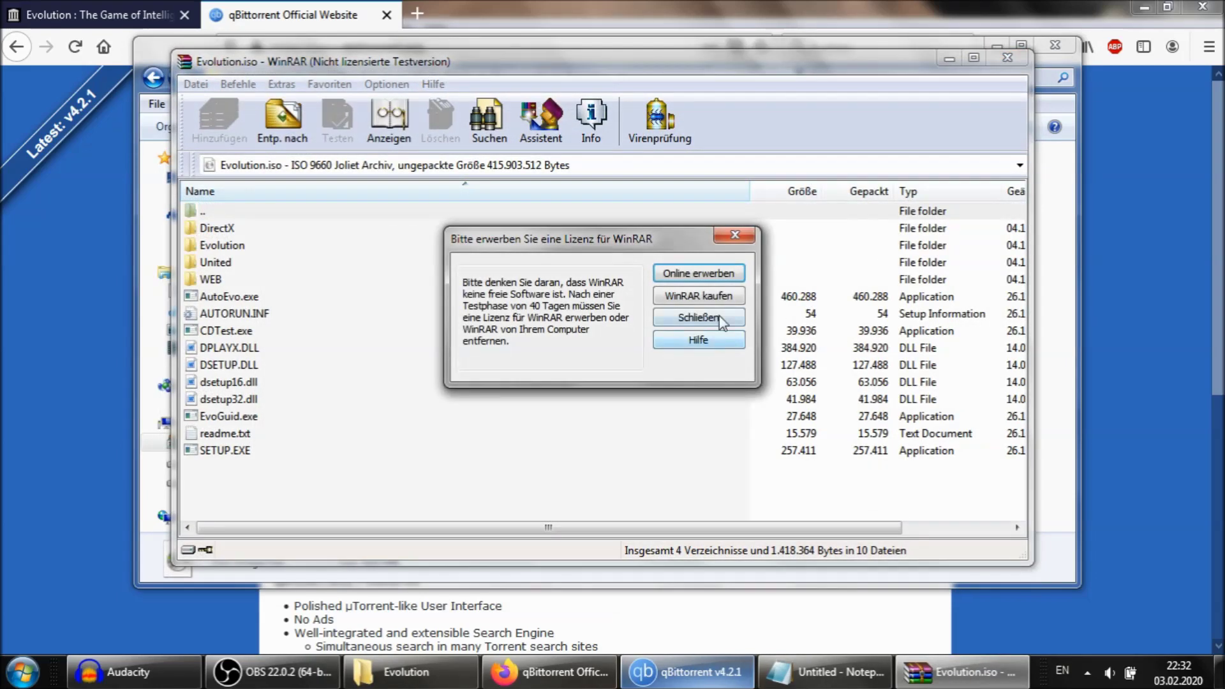
click(717, 324)
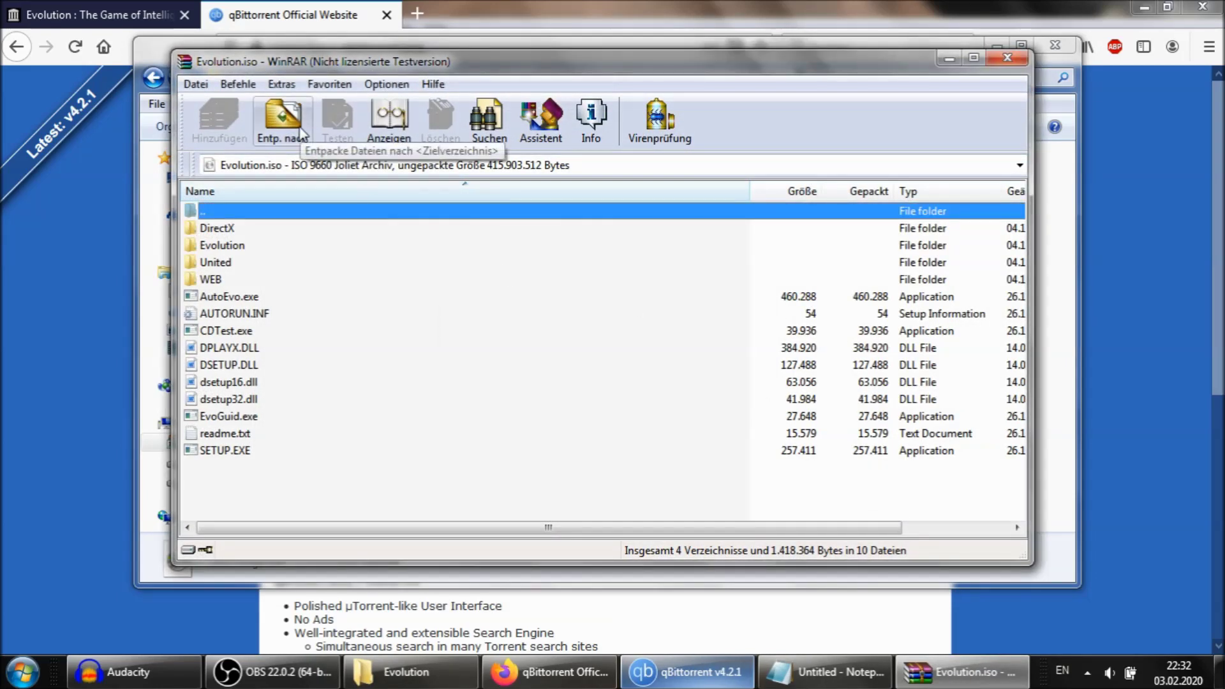
click(1008, 58)
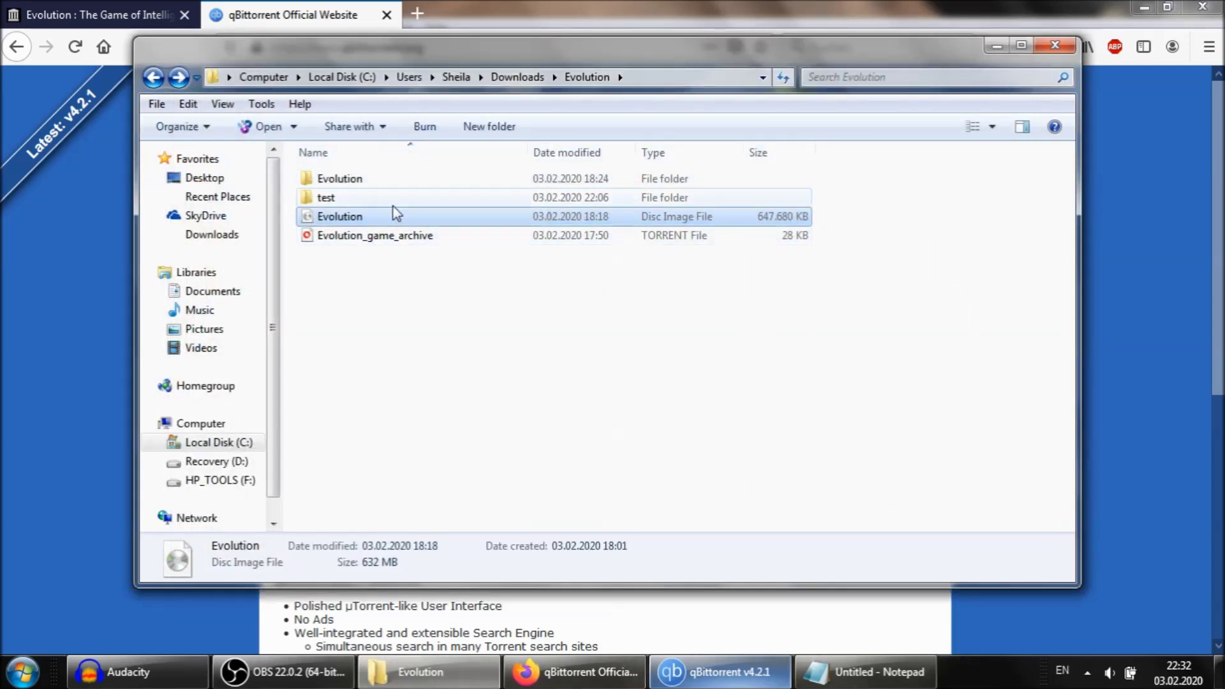
Step: Look inside the Evolution subfolder, return to the parent, and select the Evolution disc image
click(392, 185)
double_click(395, 185)
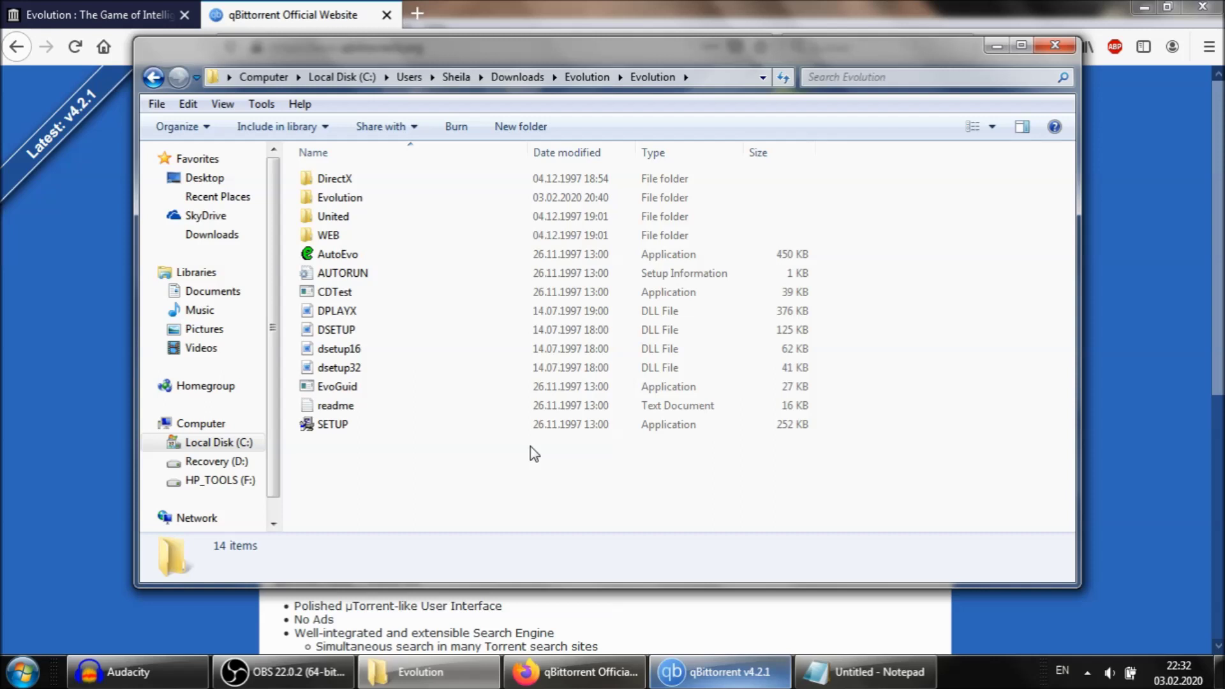
key(BackSpace)
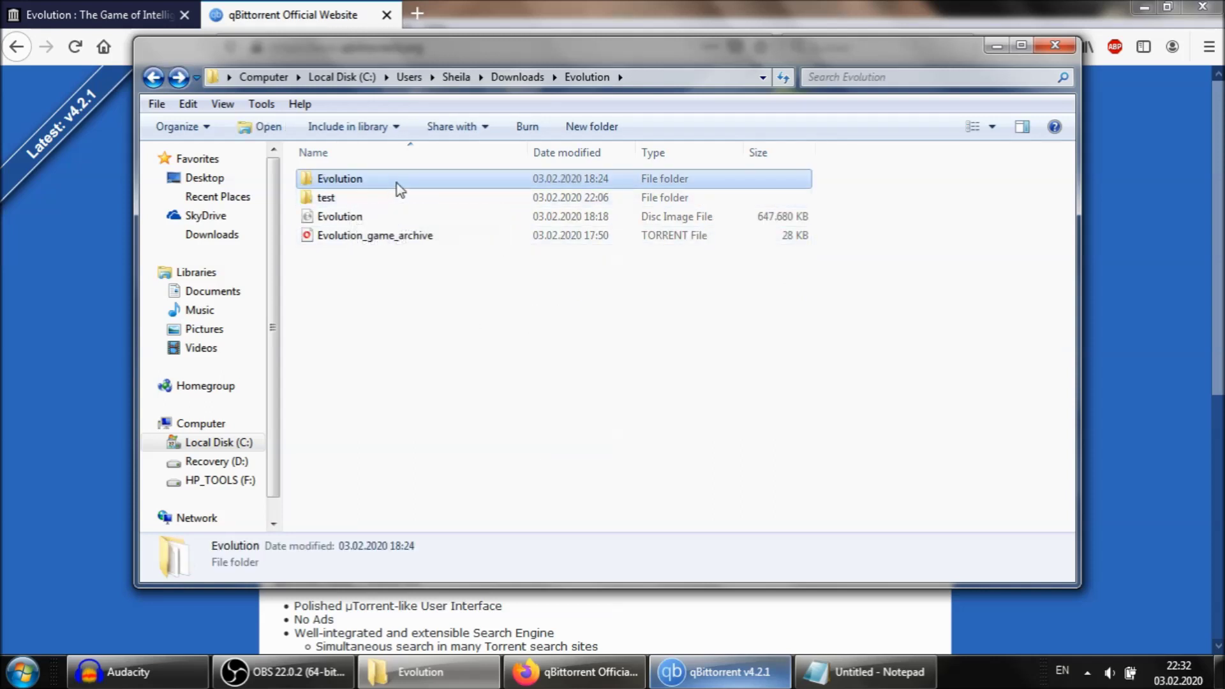
click(362, 216)
Step: Mount the Evolution disc image with WinCDEmu as drive V:
right_click(362, 216)
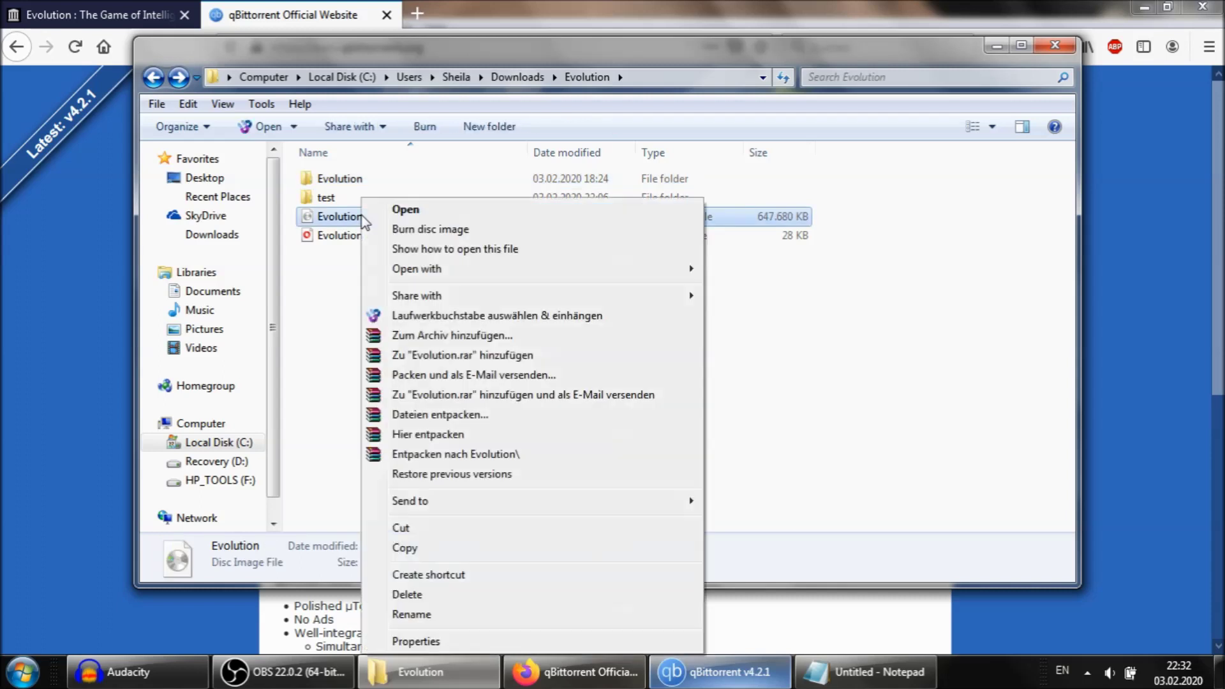
click(500, 317)
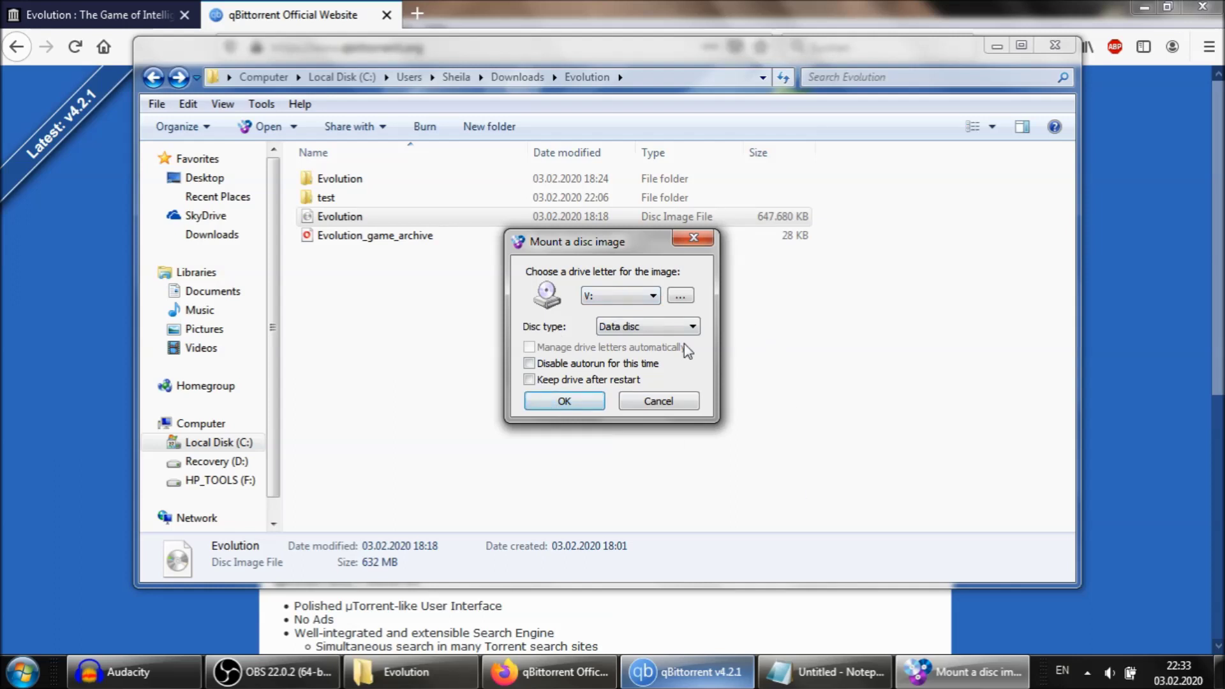
click(633, 296)
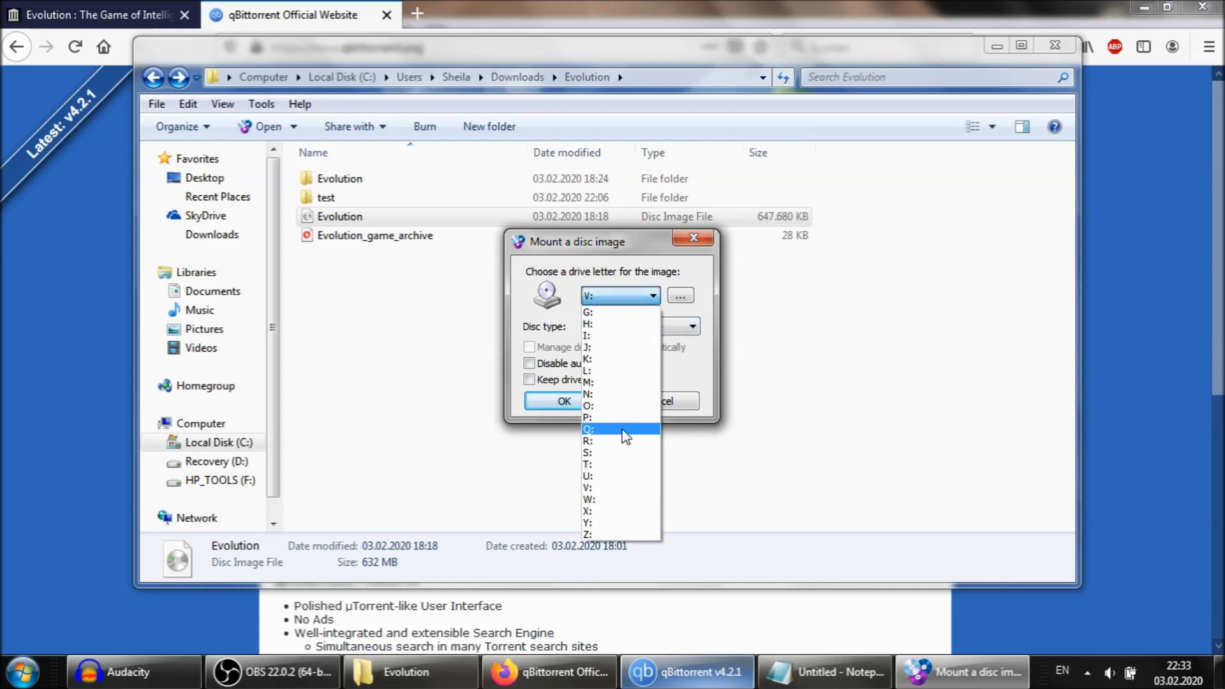
click(622, 236)
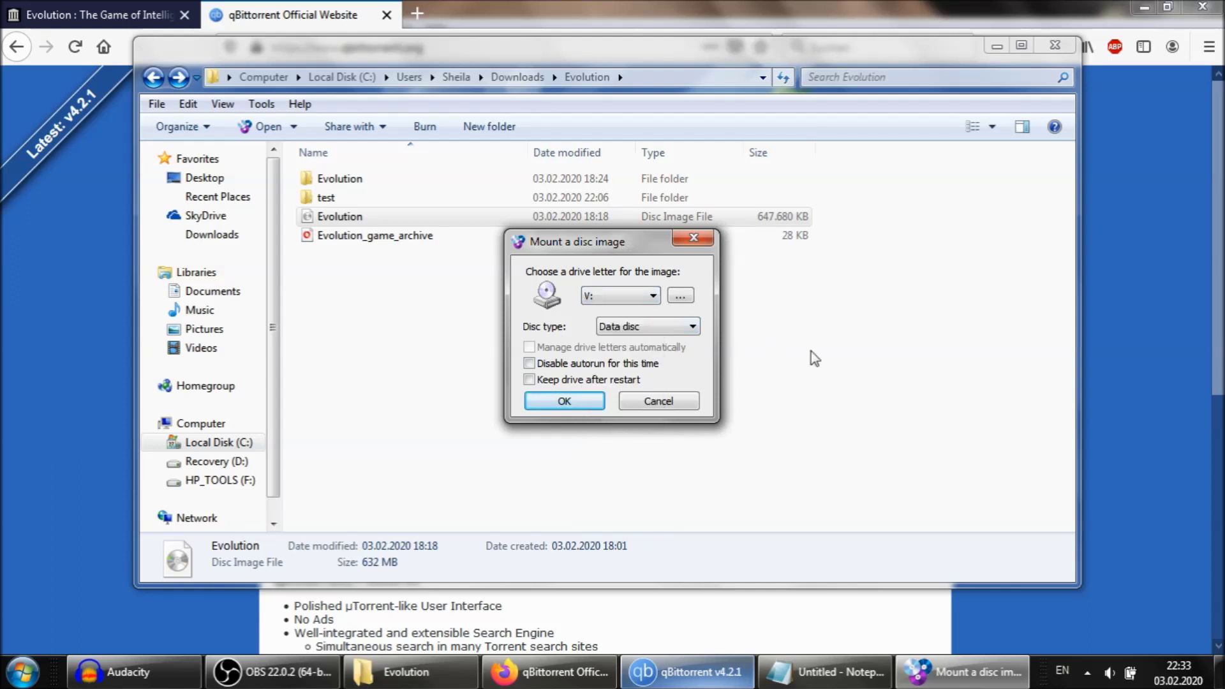
click(564, 402)
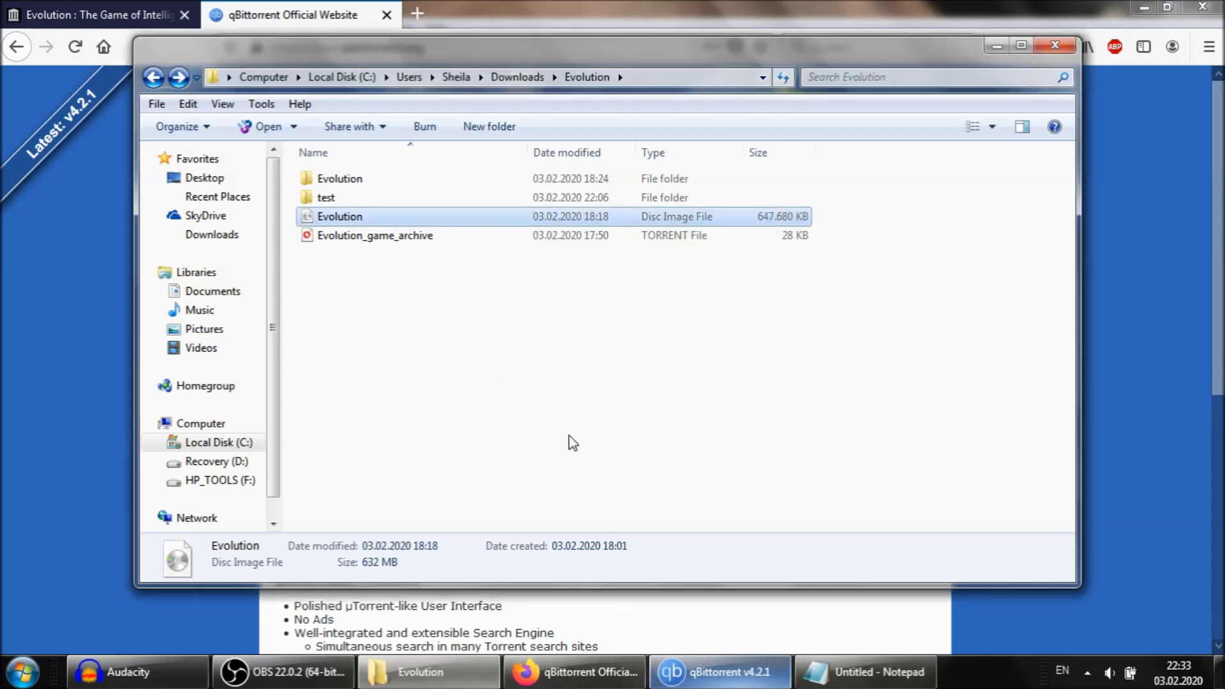
Step: Confirm CD Drive (V:) appears under Computer, then open the extracted Evolution folder
click(216, 423)
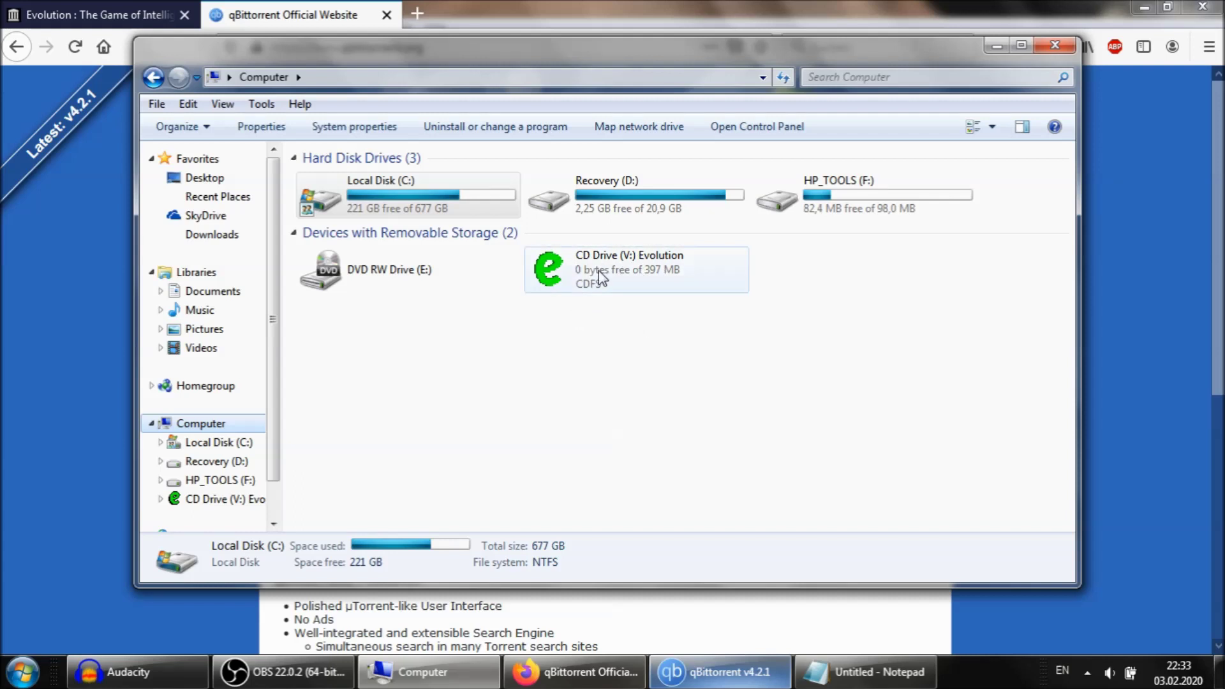
key(alt+Left)
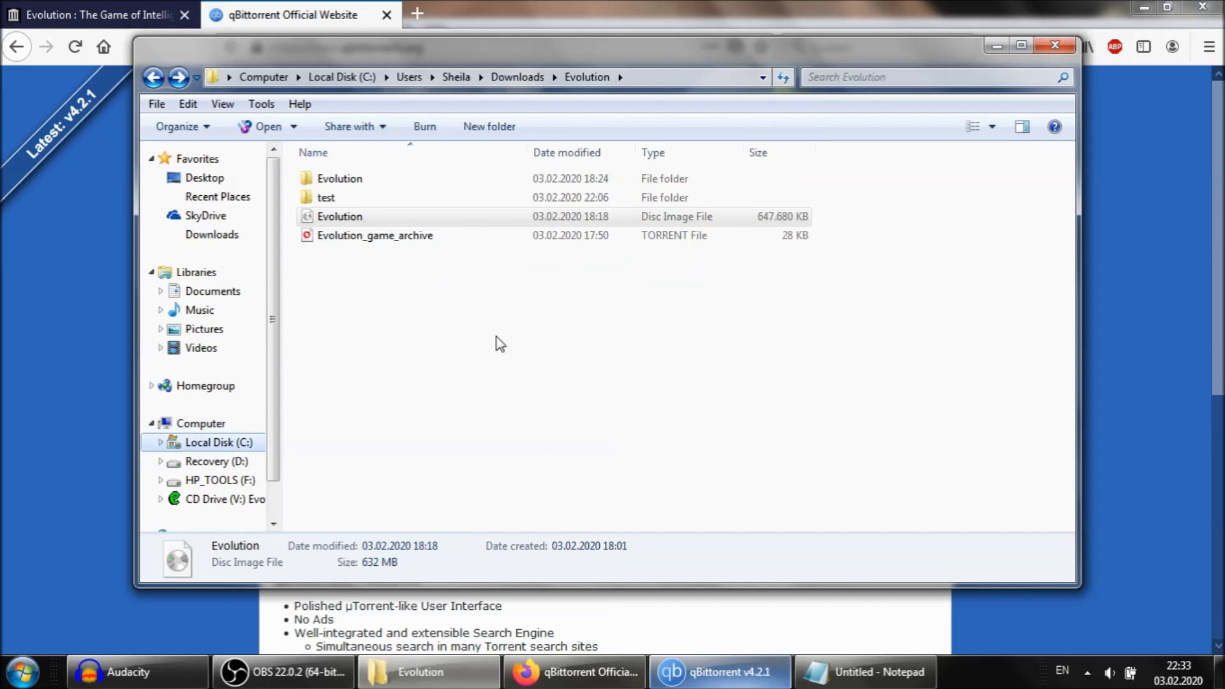
double_click(356, 179)
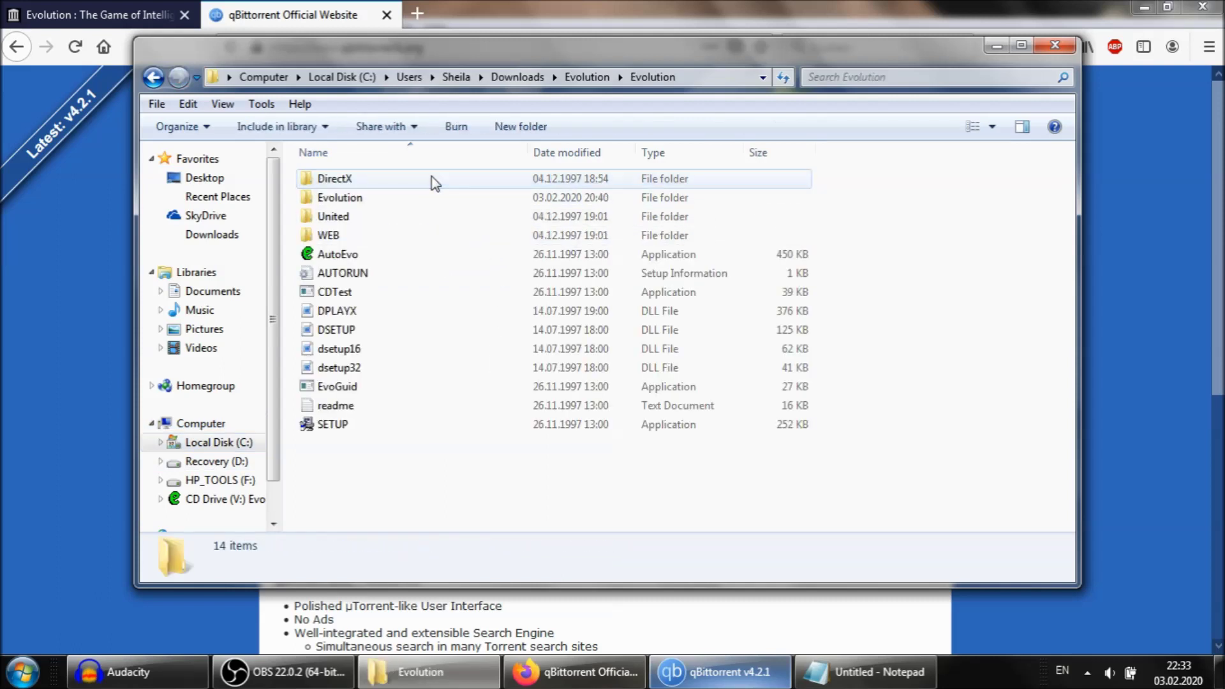
Step: Launch AutoEvo, close its launcher window, and return to Downloads\Evolution
double_click(398, 260)
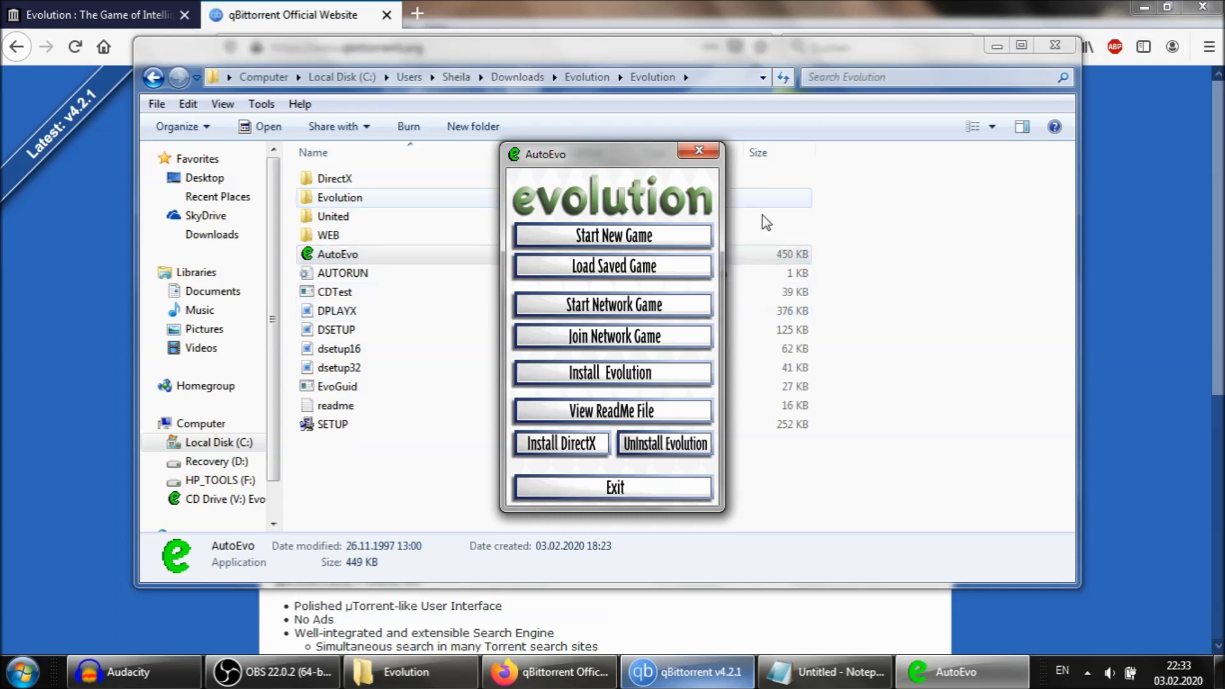
click(699, 152)
key(BackSpace)
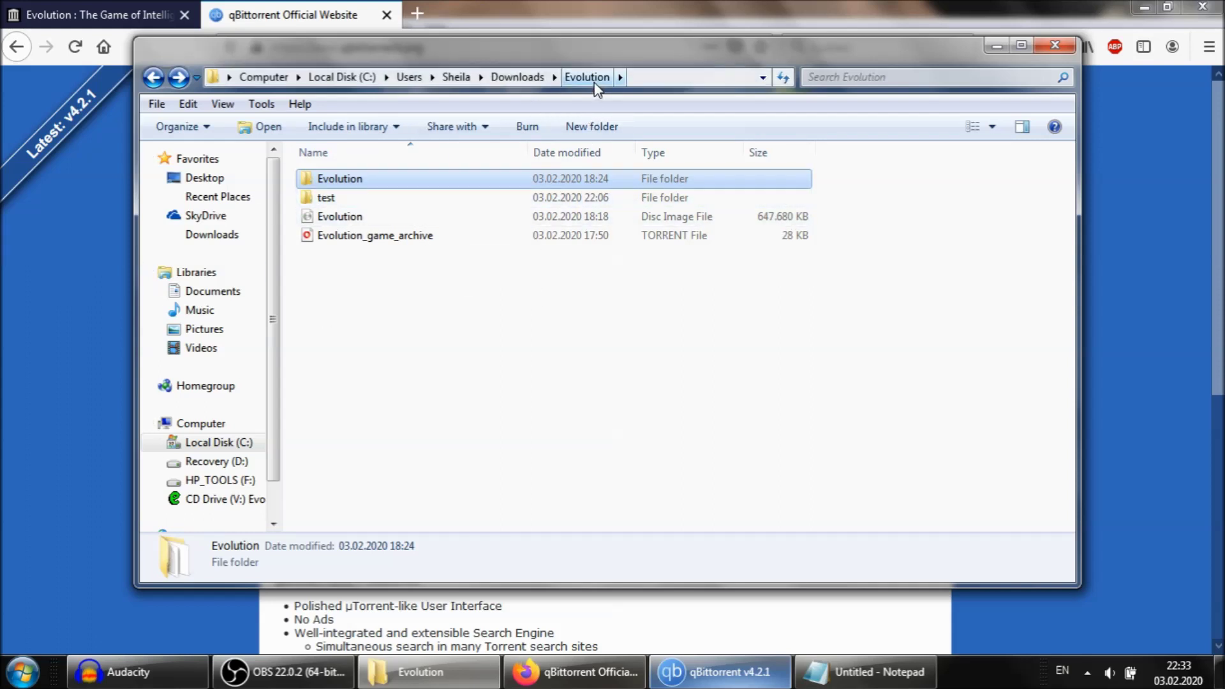
Step: Open test\Evolution and review its 12 installed files, including EVOLUTION, AUTOEVO and Uninstall
double_click(390, 185)
key(BackSpace)
double_click(396, 198)
double_click(411, 185)
key(BackSpace)
key(BackSpace)
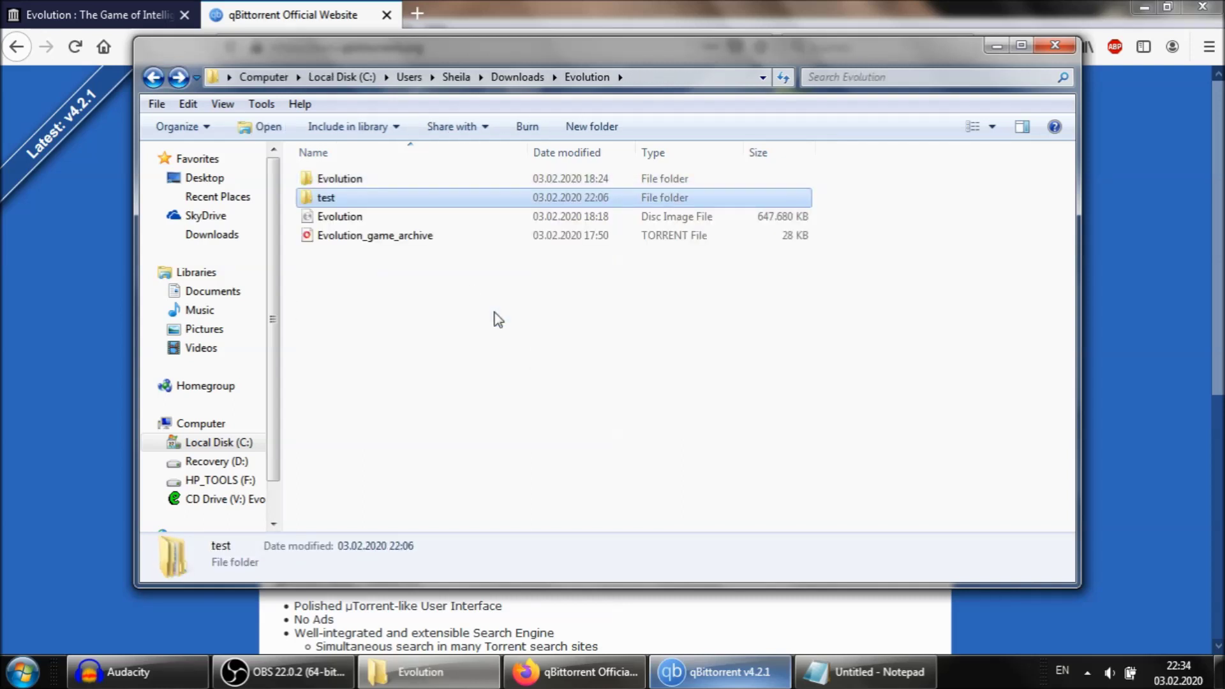
double_click(376, 203)
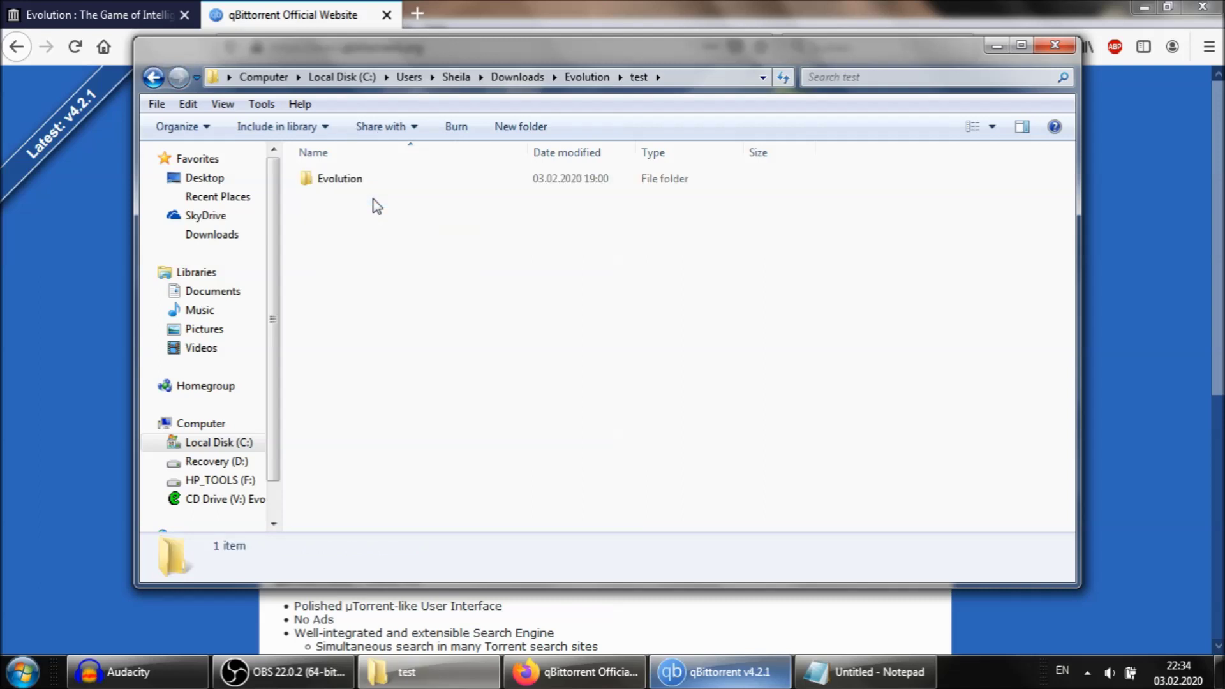
double_click(389, 184)
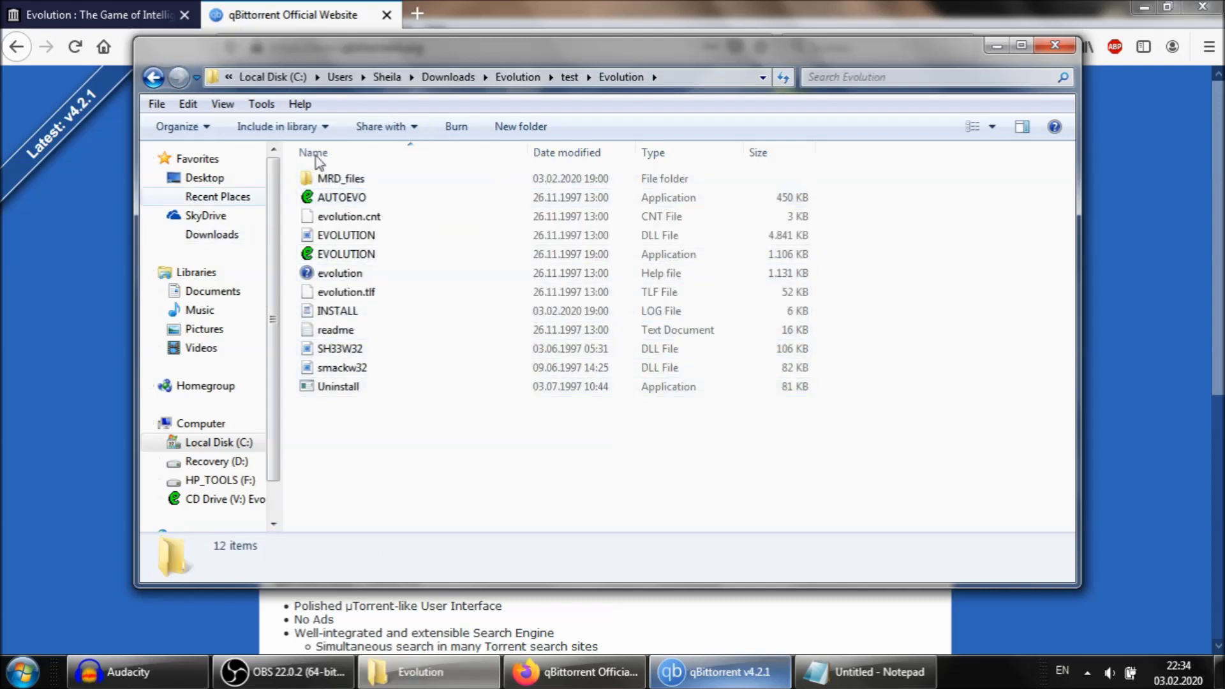
drag(407, 358, 423, 153)
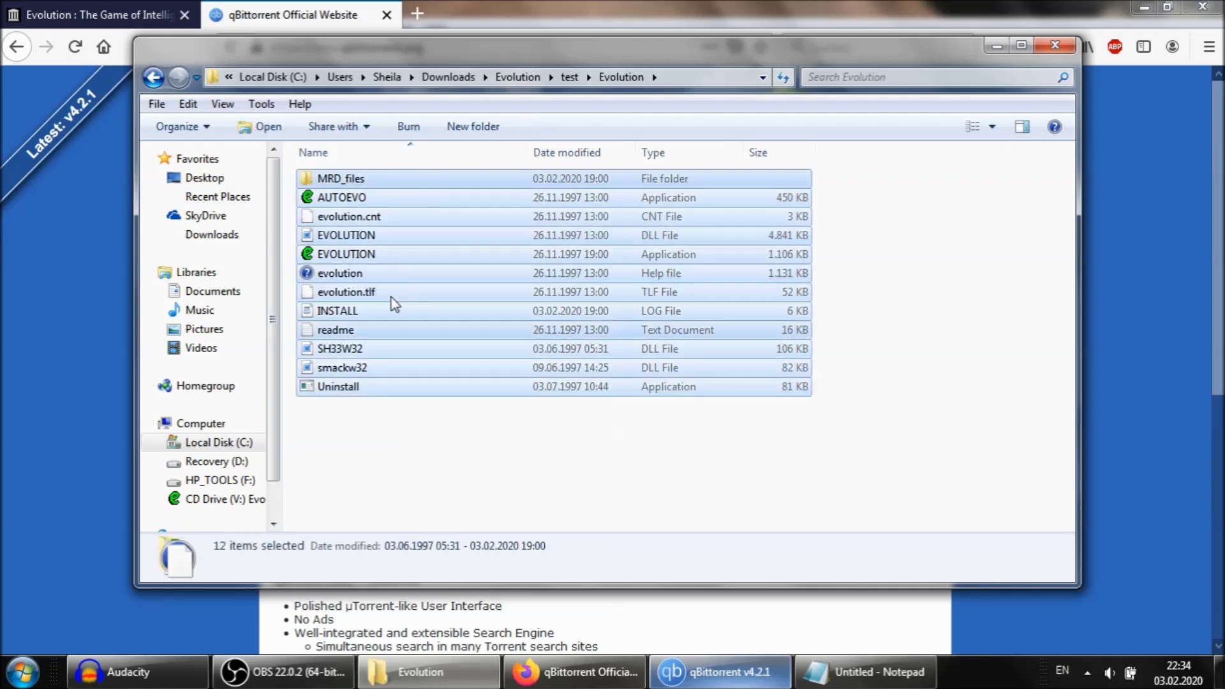
click(386, 435)
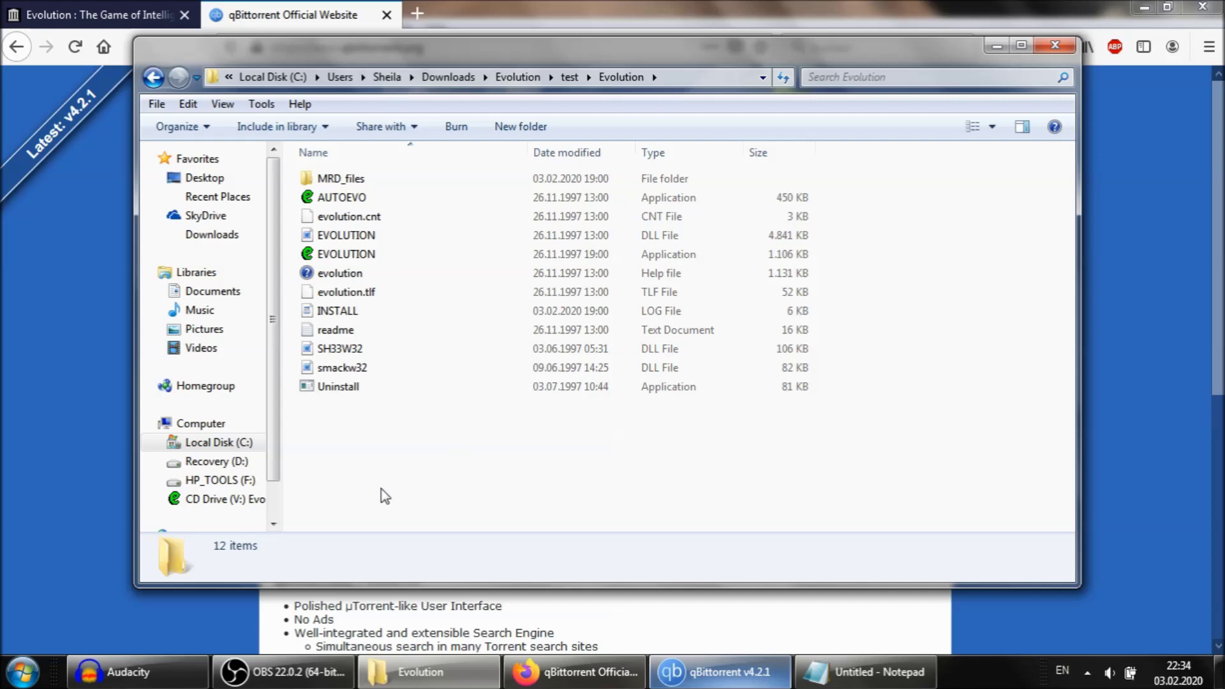
key(super)
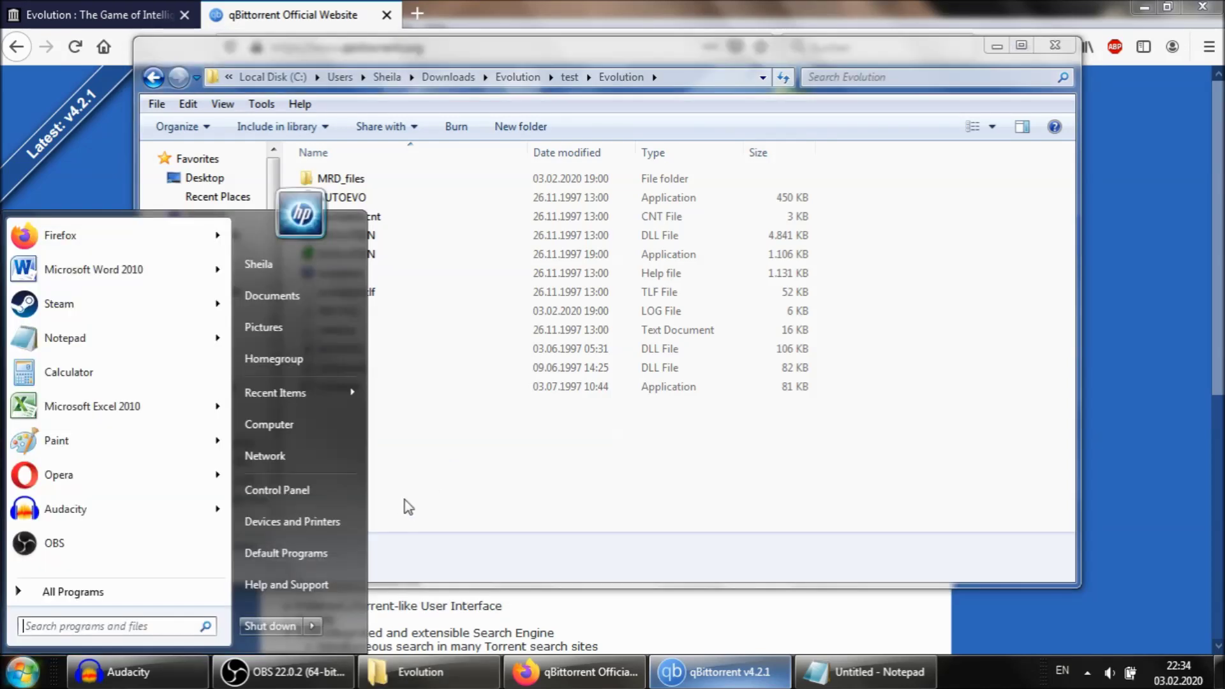
Step: Set the Monitor colour depth to High Color (16 bit) in Advanced display settings, apply, and close Screen Resolution
click(332, 488)
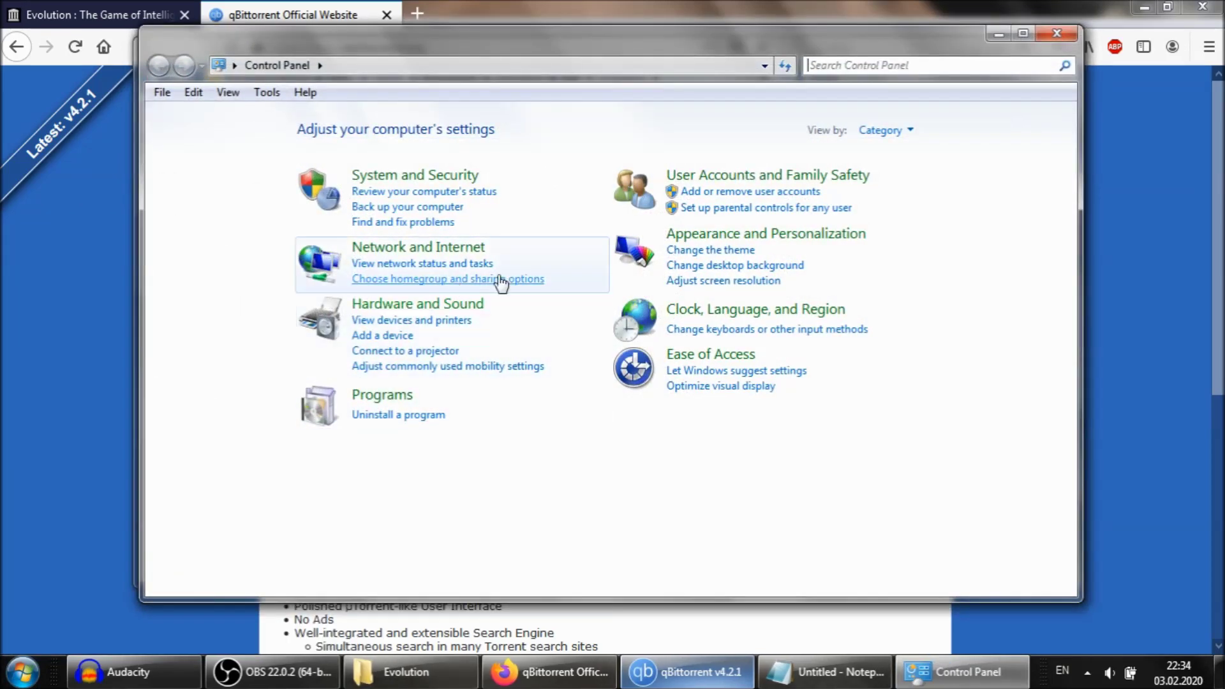
click(446, 304)
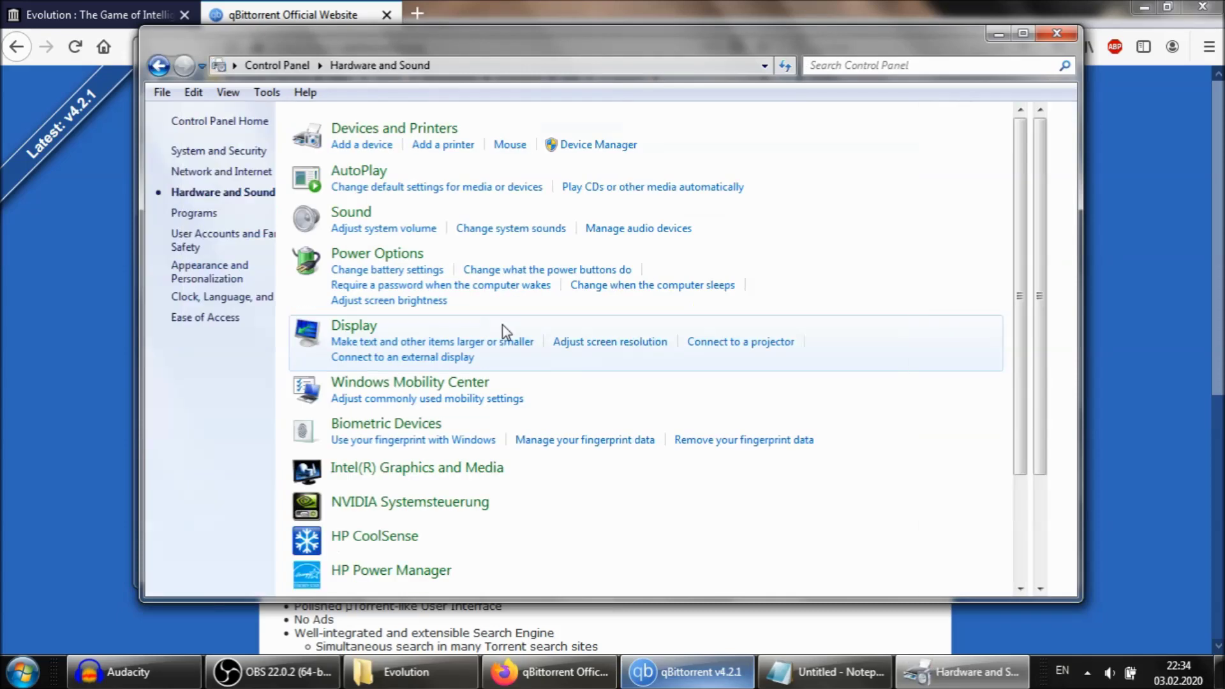
click(673, 344)
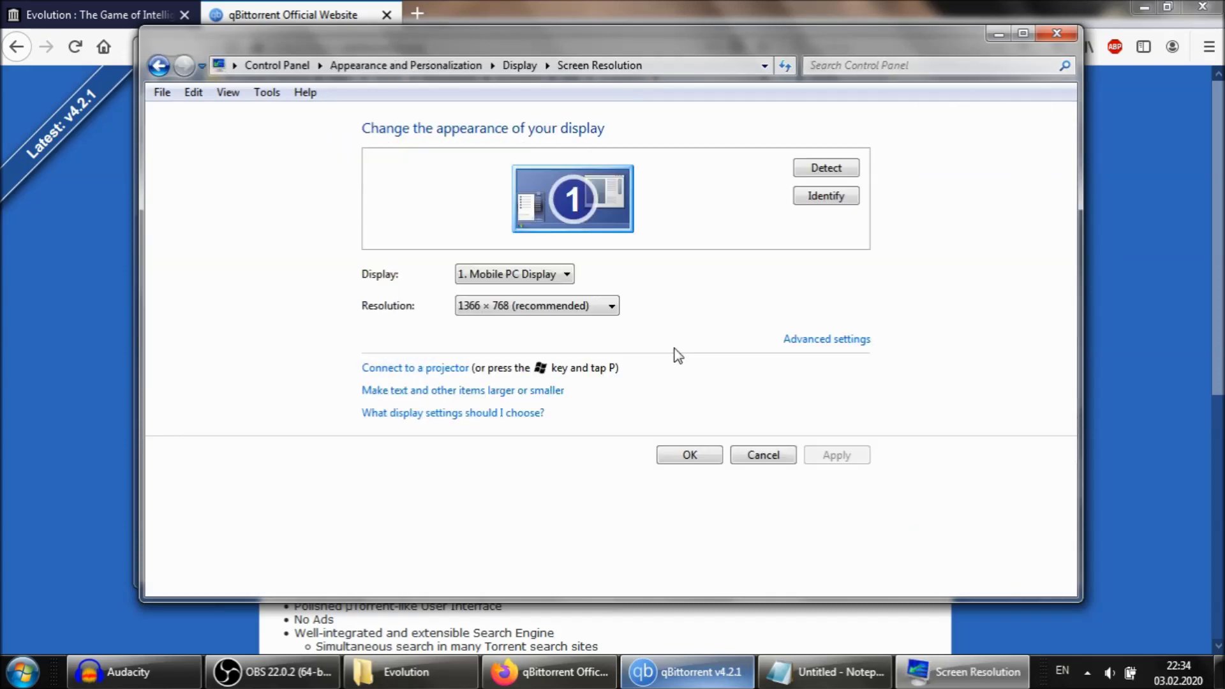
click(852, 344)
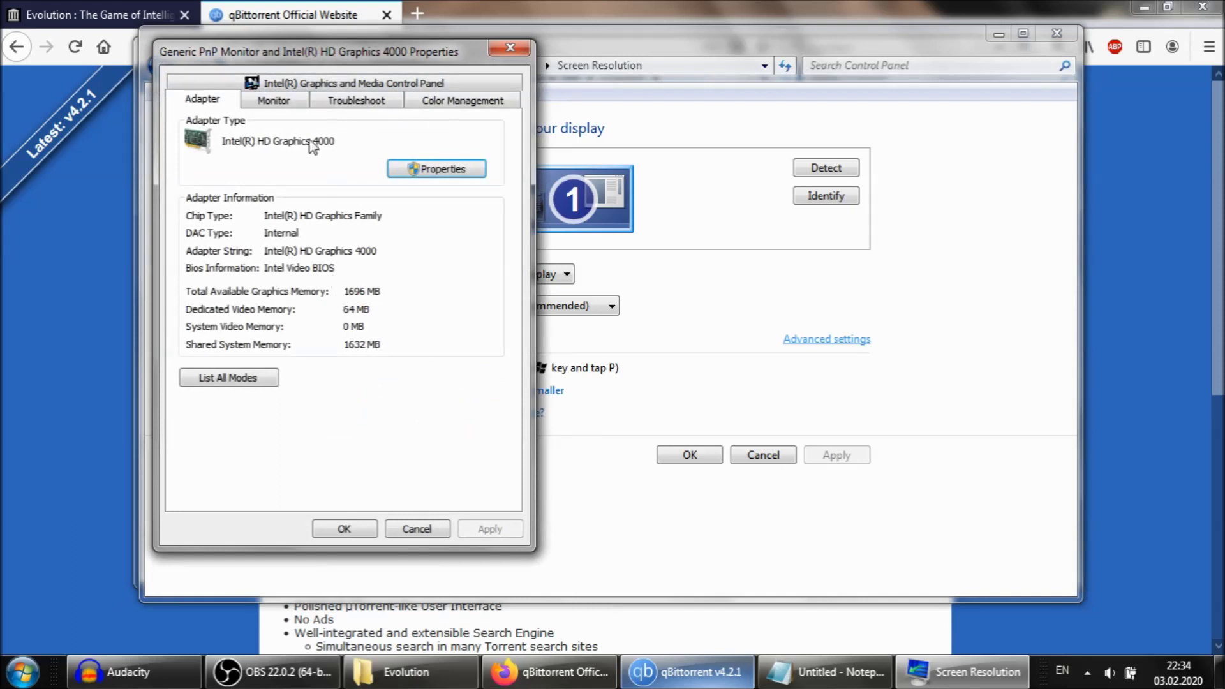
click(274, 100)
click(253, 365)
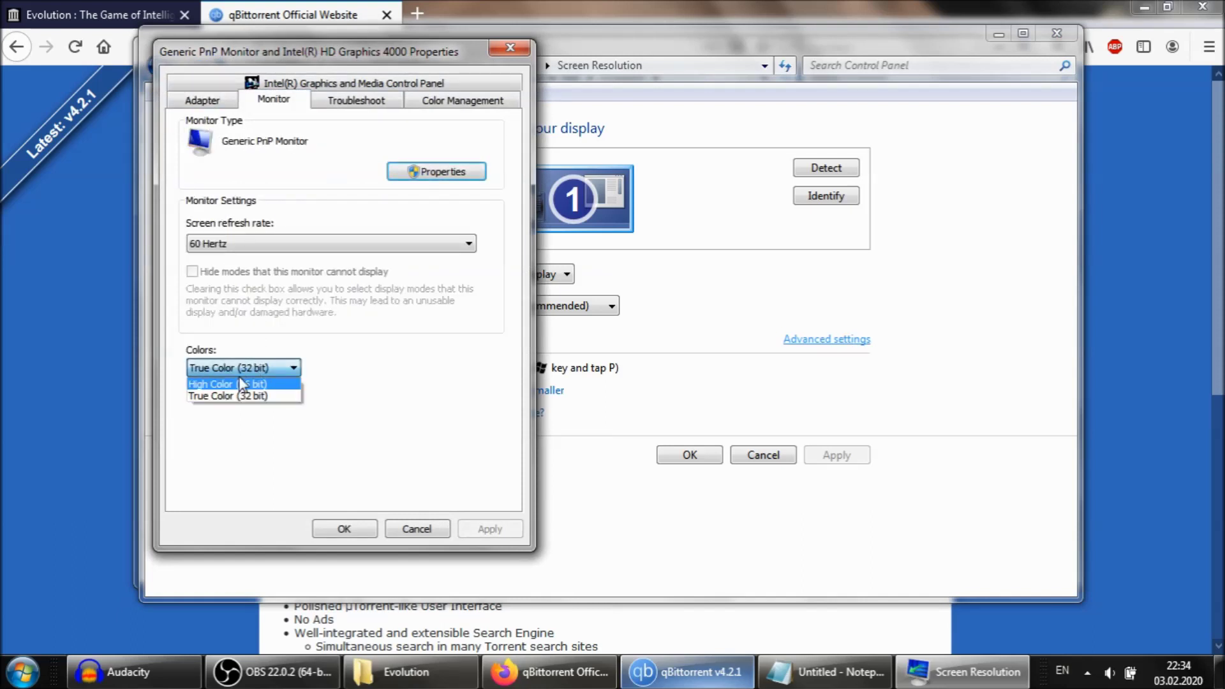
click(224, 383)
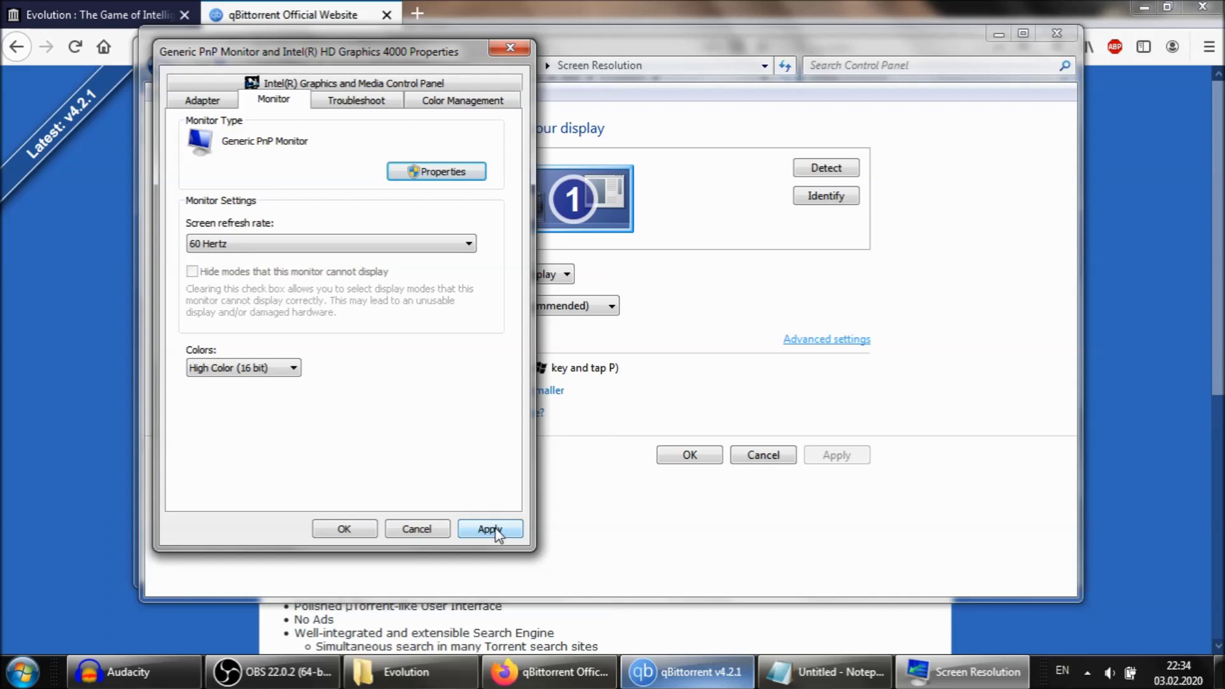
click(495, 532)
click(351, 525)
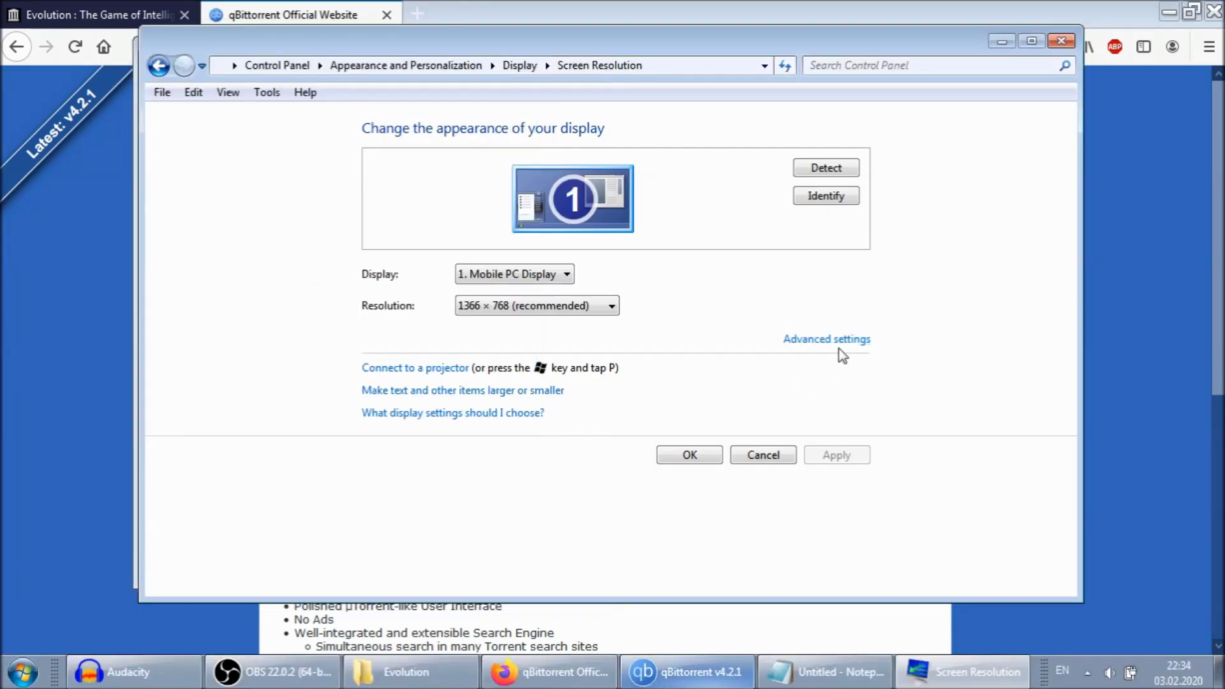
click(1062, 42)
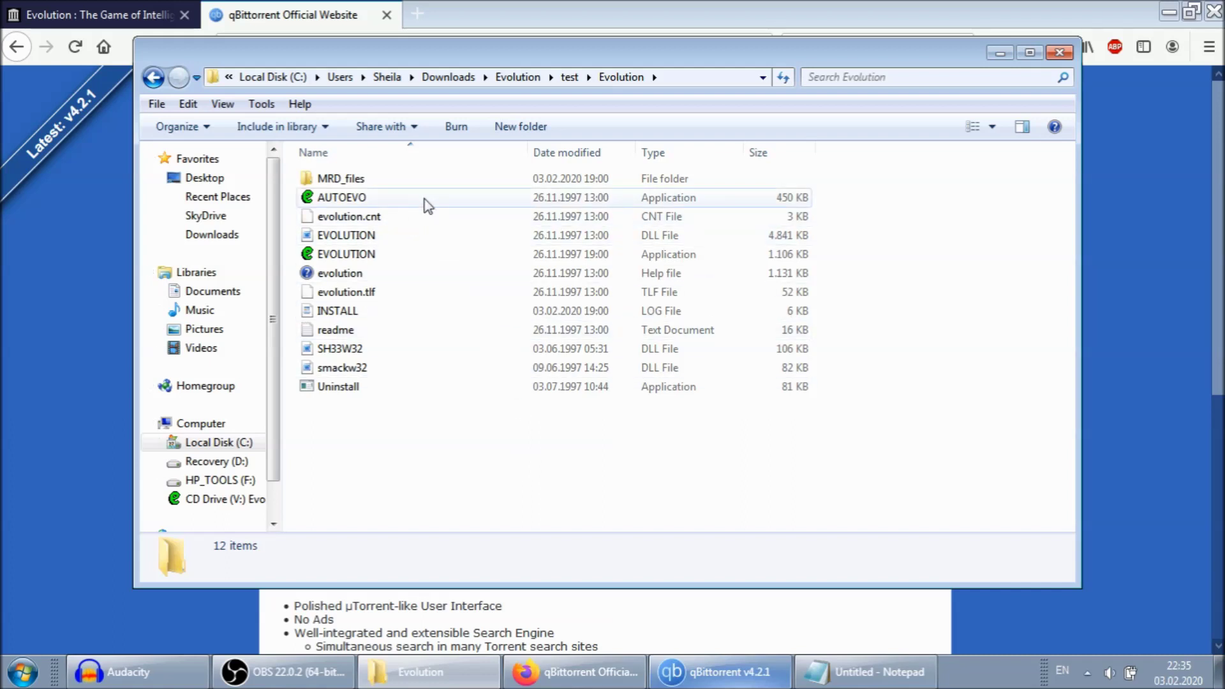
Step: Go to Downloads\Evolution\test\Evolution and run AUTOEVO to open the game launcher
click(376, 198)
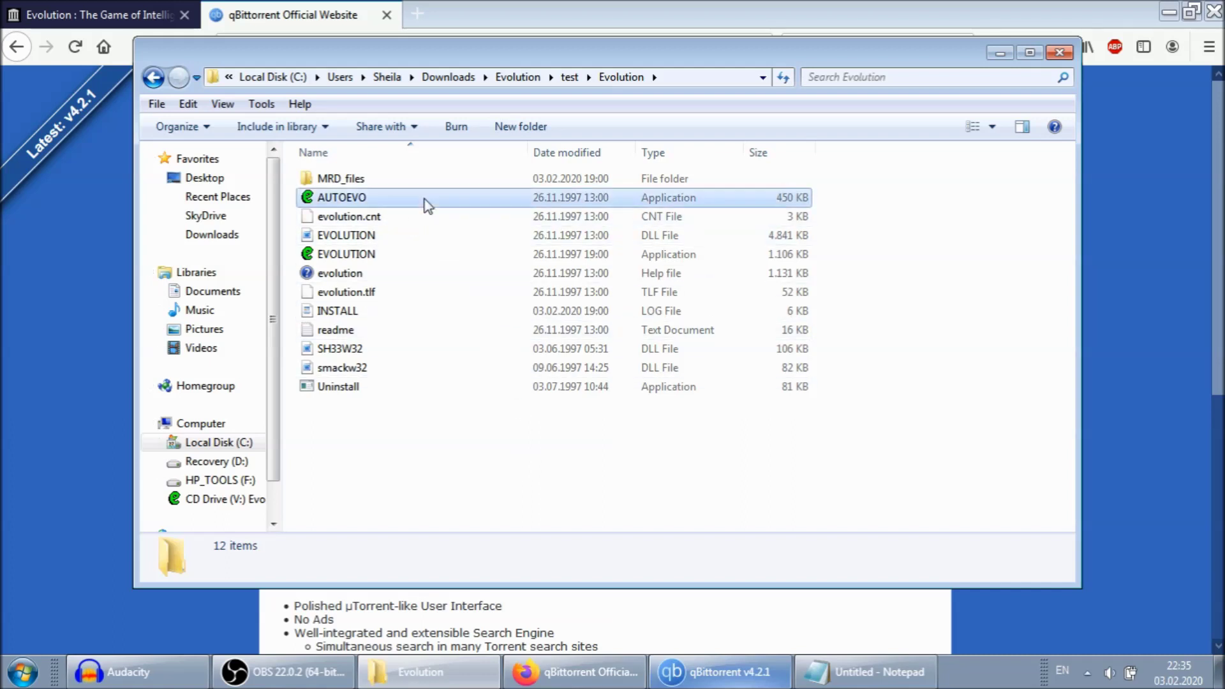
key(BackSpace)
key(BackSpace)
double_click(379, 182)
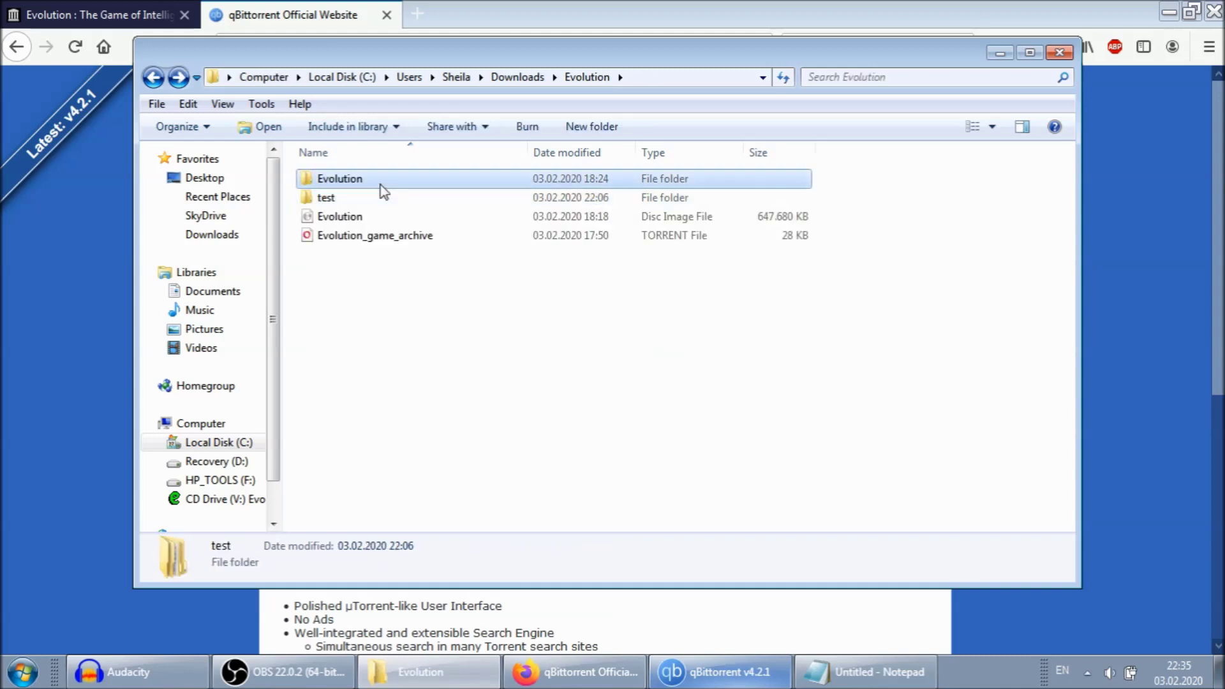
key(BackSpace)
key(BackSpace)
key(alt+Right)
double_click(351, 198)
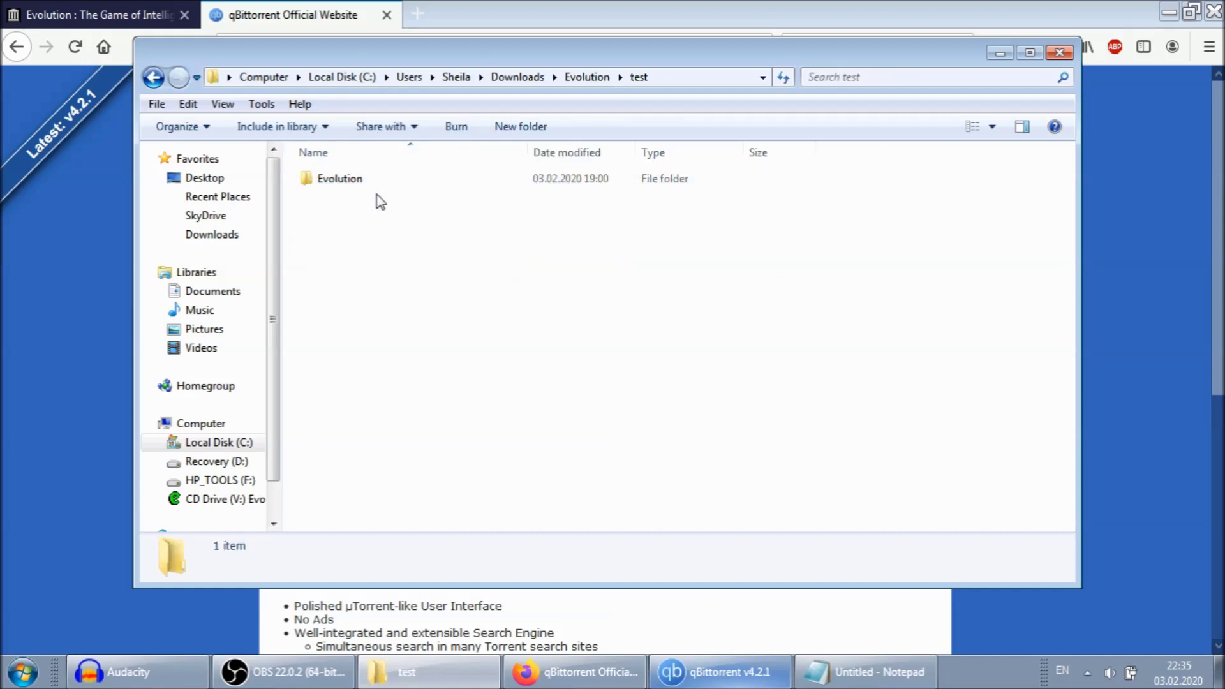
double_click(392, 181)
double_click(392, 201)
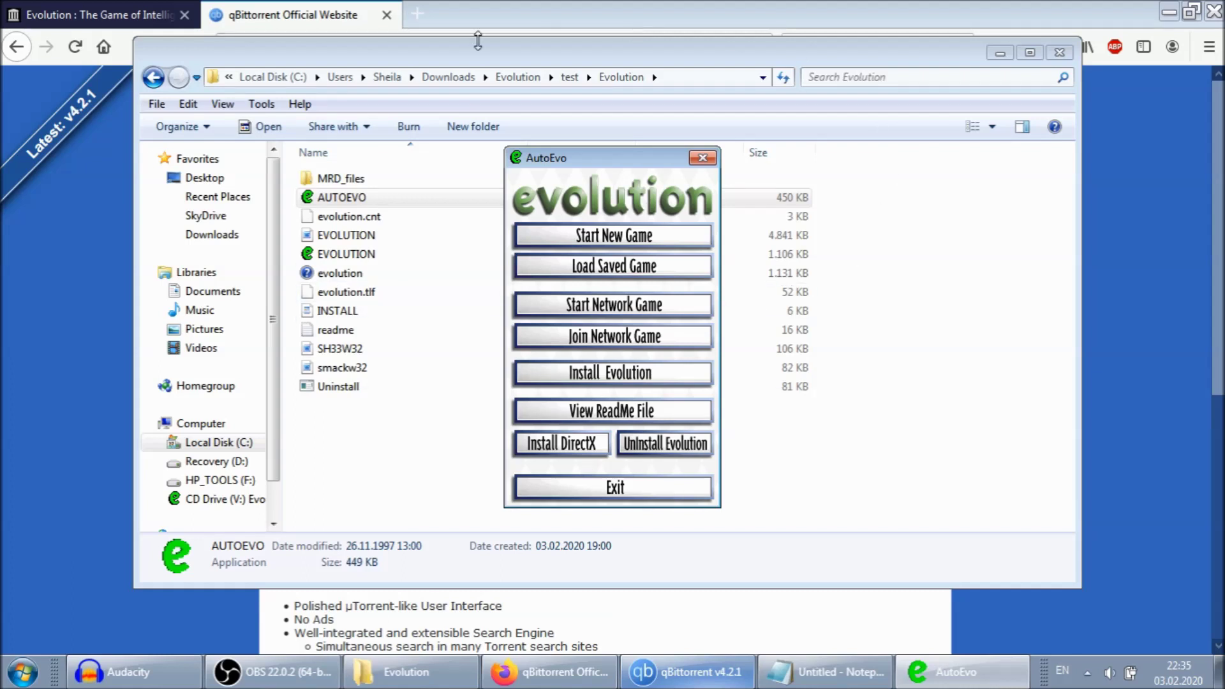
Step: Start a default Complete Game in the 360 MYA Carboniferous world, then show the world map from the View menu
click(606, 237)
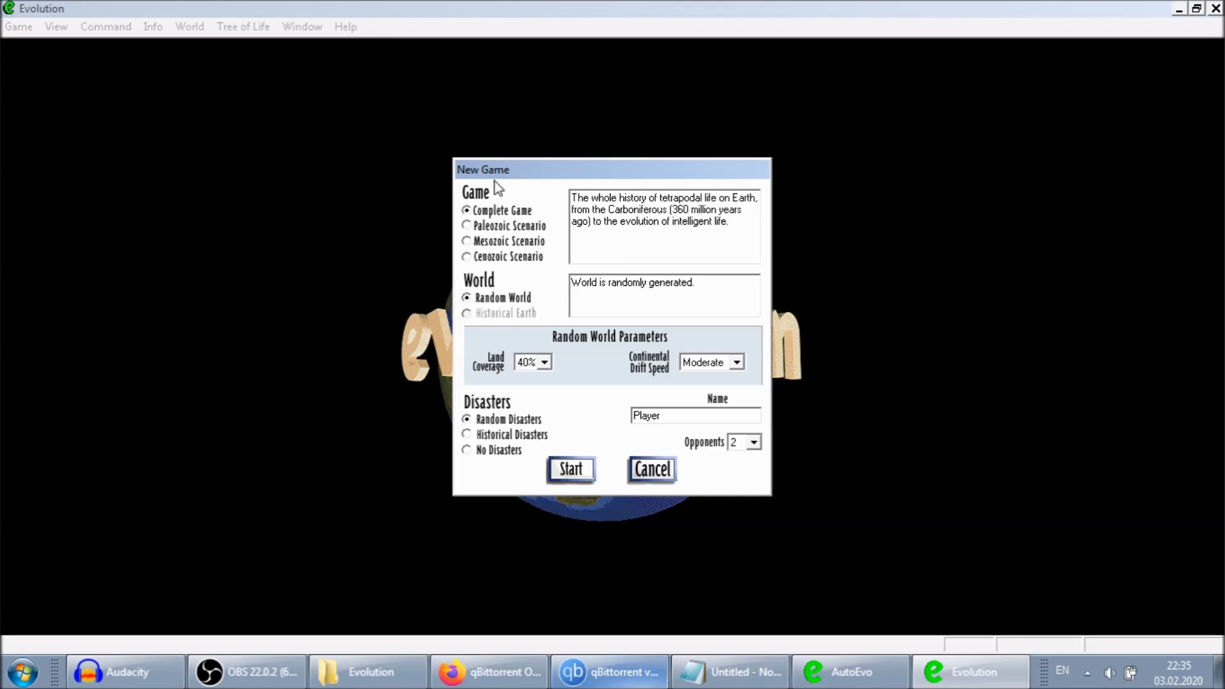
click(570, 472)
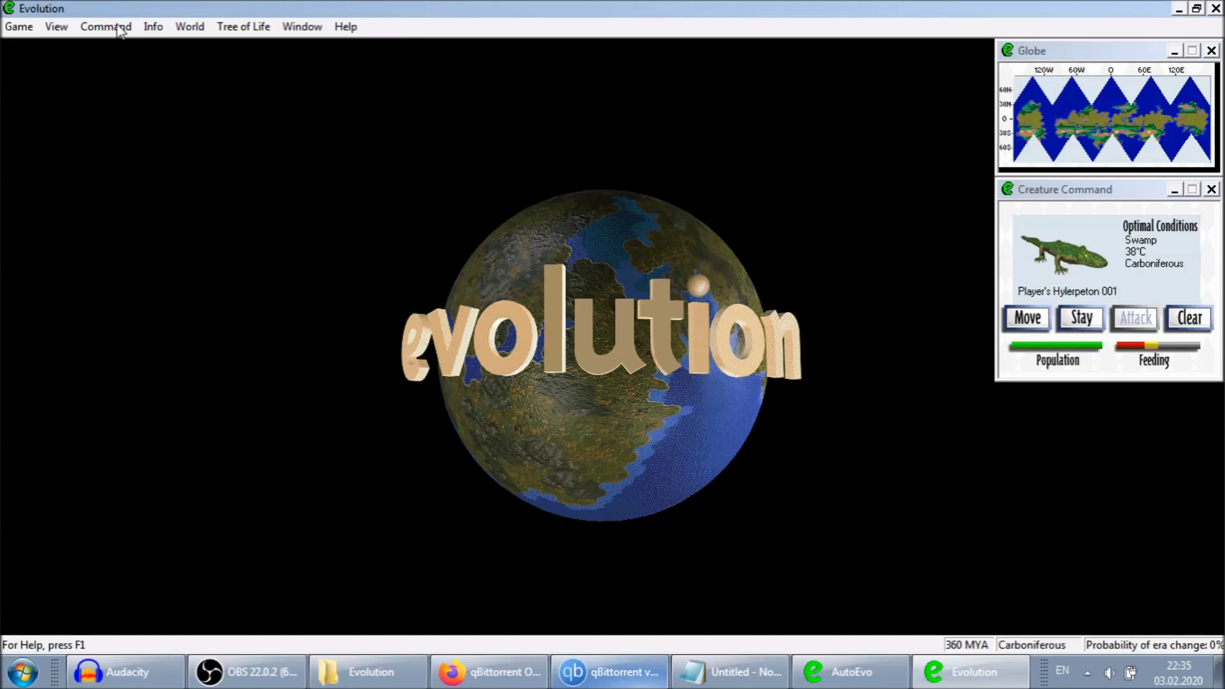
click(55, 27)
click(57, 46)
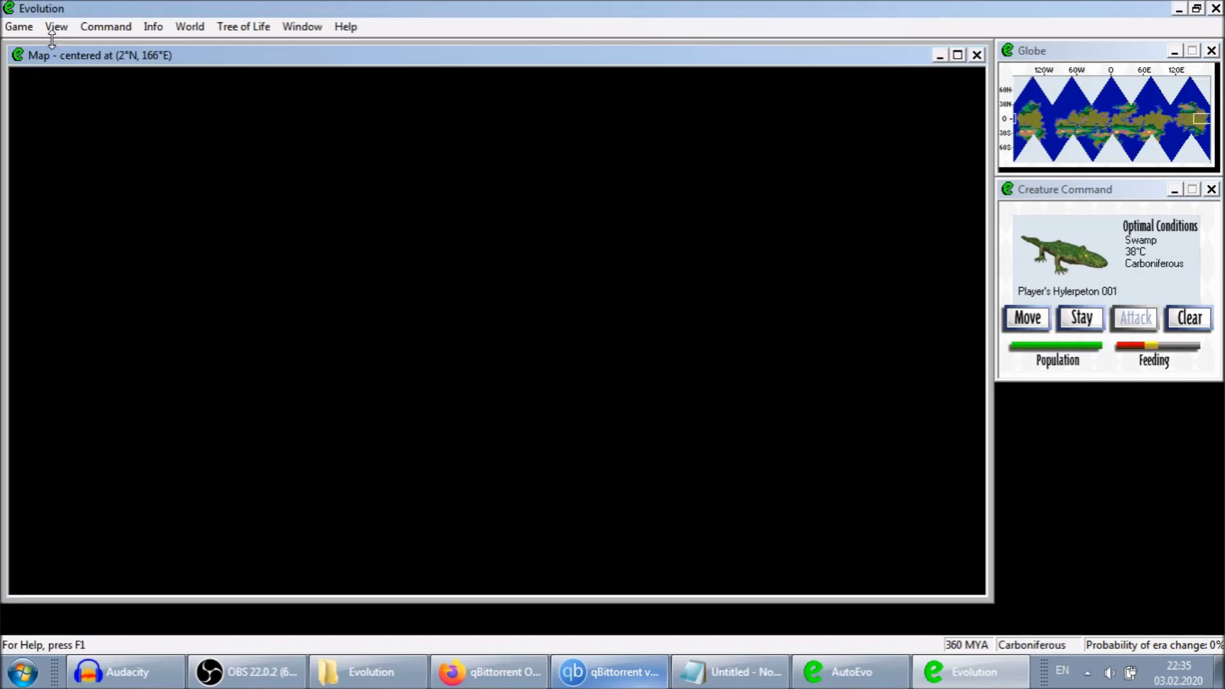